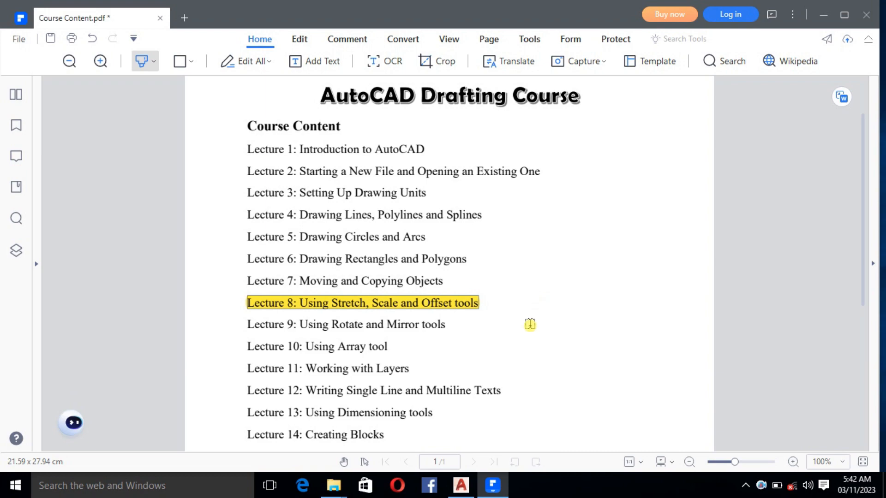
Switch to AutoCAD and look up the command aliases for Stretch, Scale and Offset
left_click(461, 485)
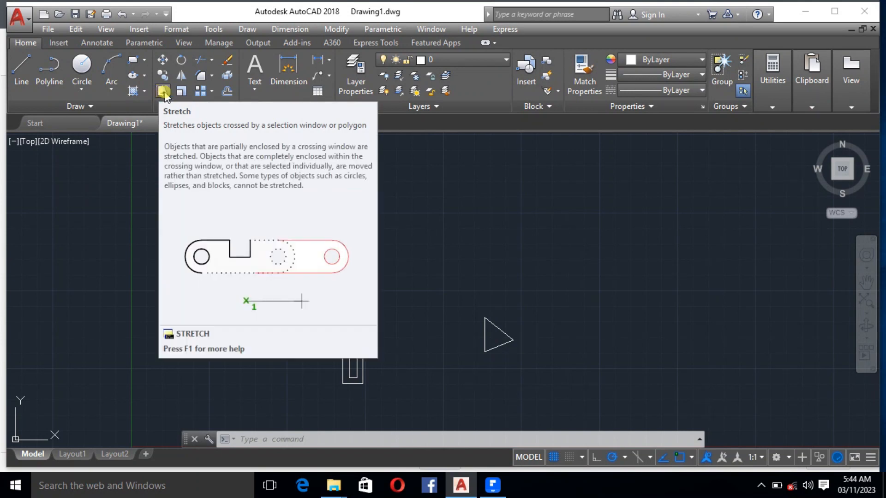
left_click(160, 91)
type("ST")
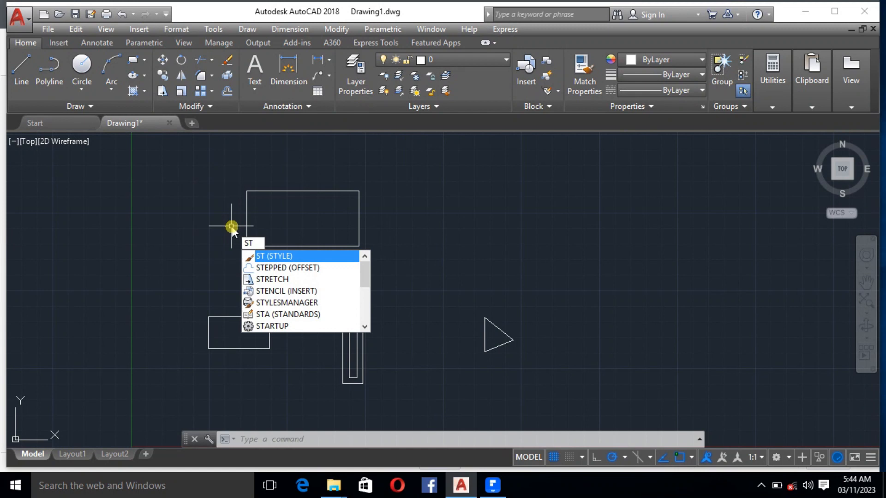
type("R")
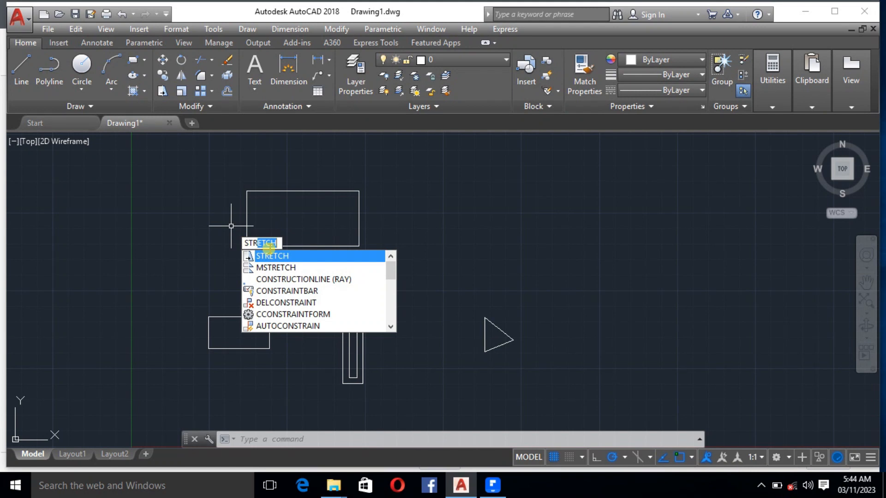
key("BackSpace")
key("BackSpace")
key("BackSpace")
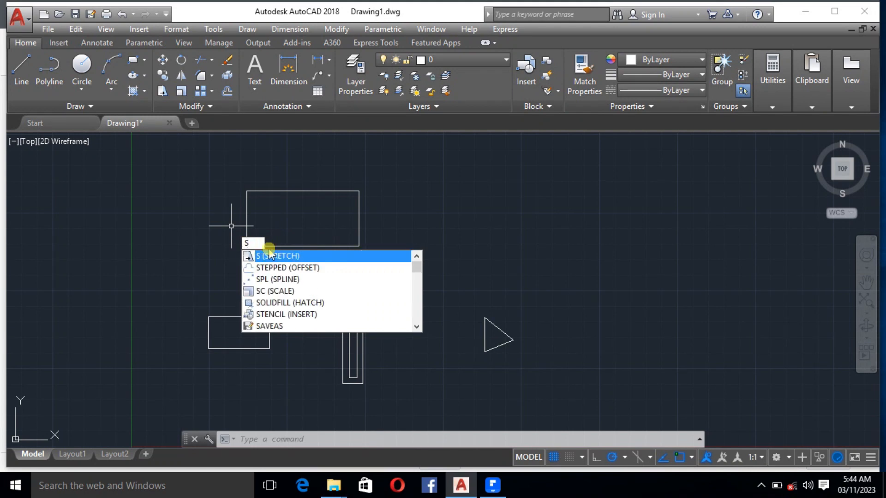
type("C")
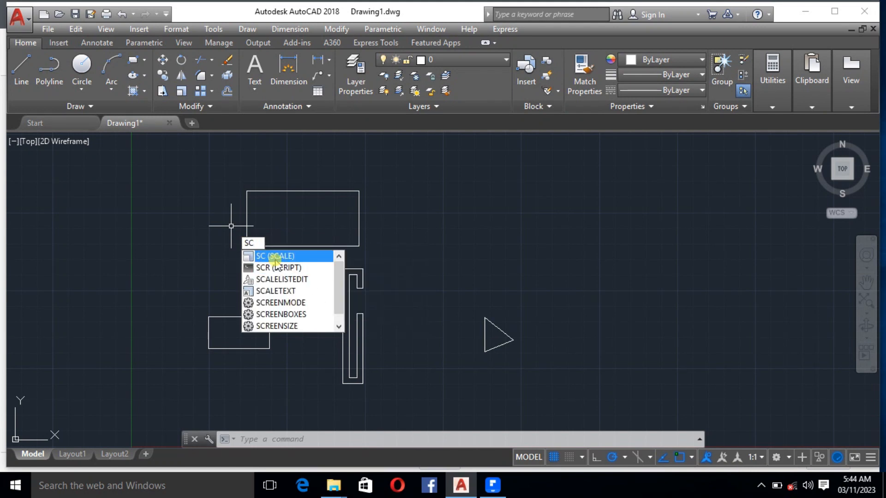
key("BackSpace")
key("BackSpace")
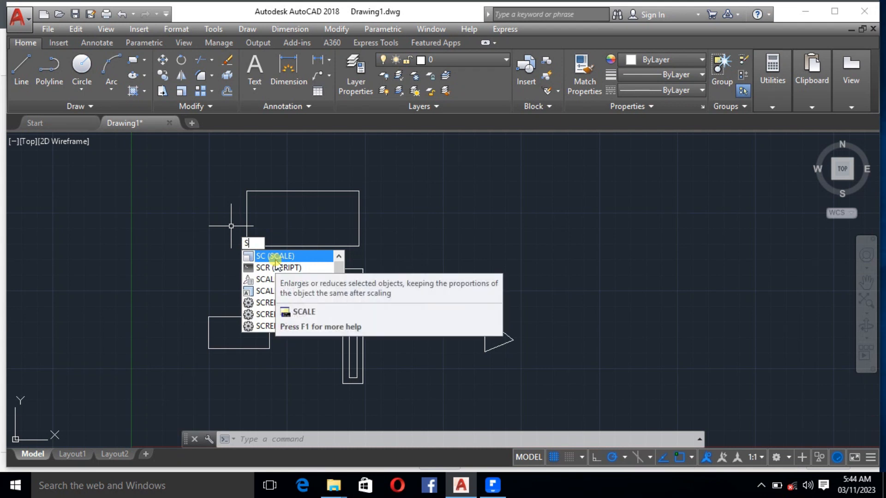
type("O")
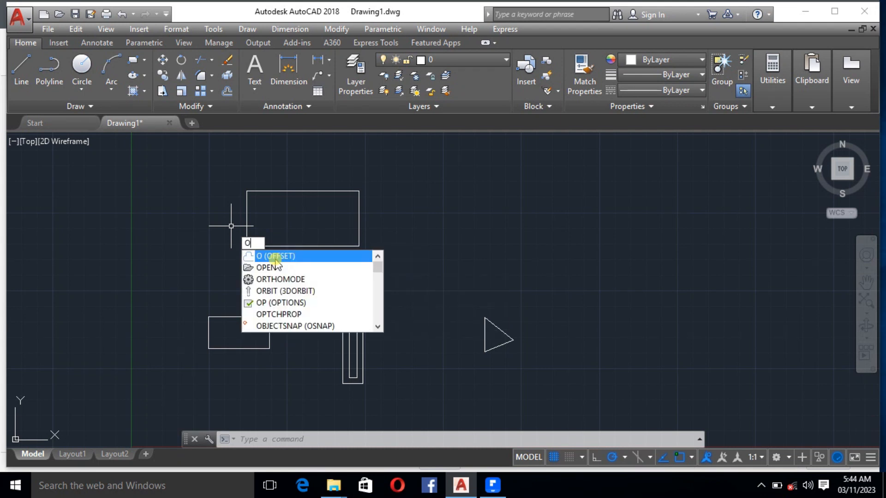
key("Escape")
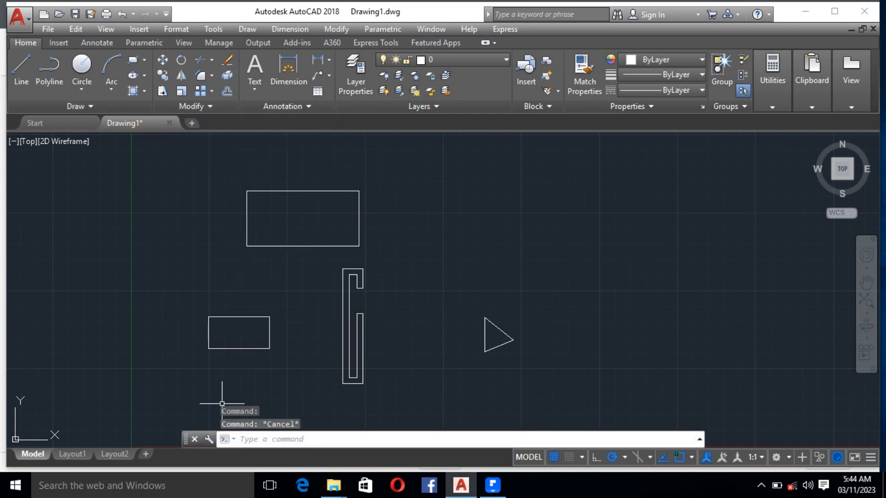
Measure the length of the large upper rectangle's top edge with the DIST command
type("DI")
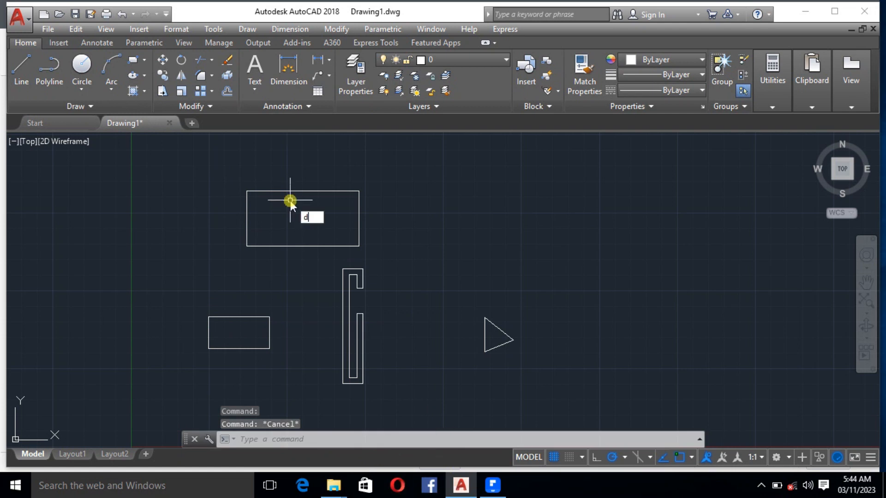
key("Return")
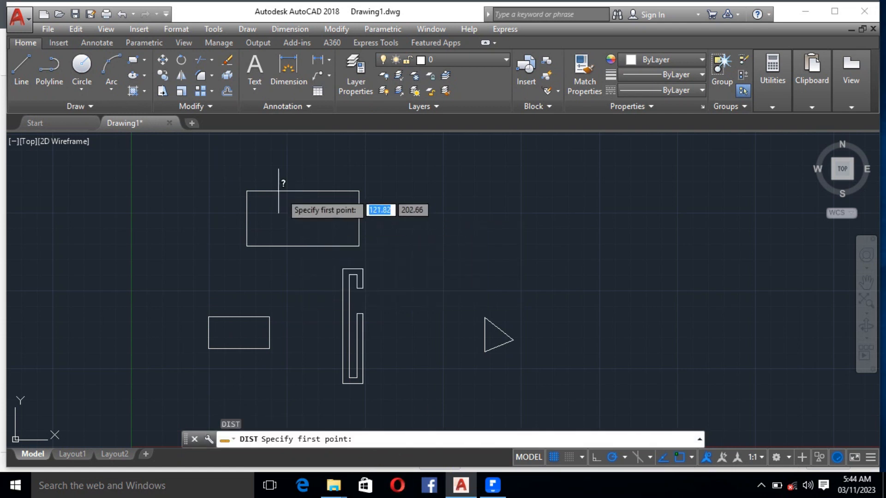
left_click(246, 191)
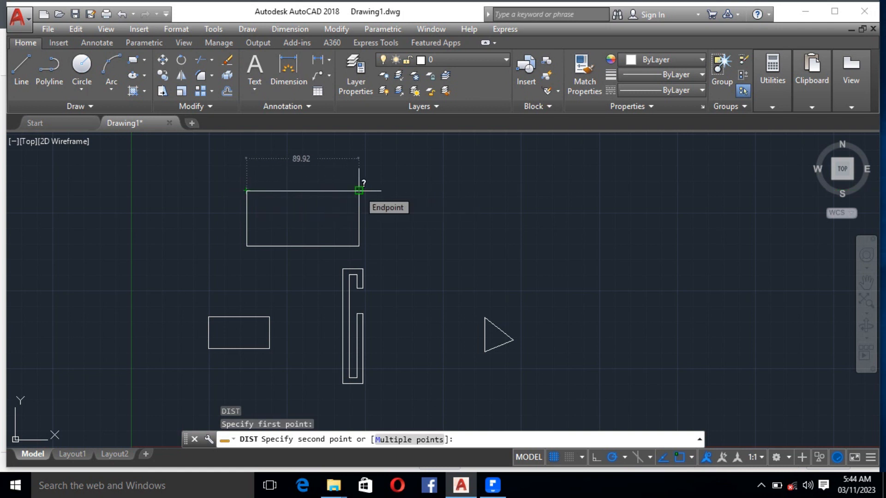
key("Escape")
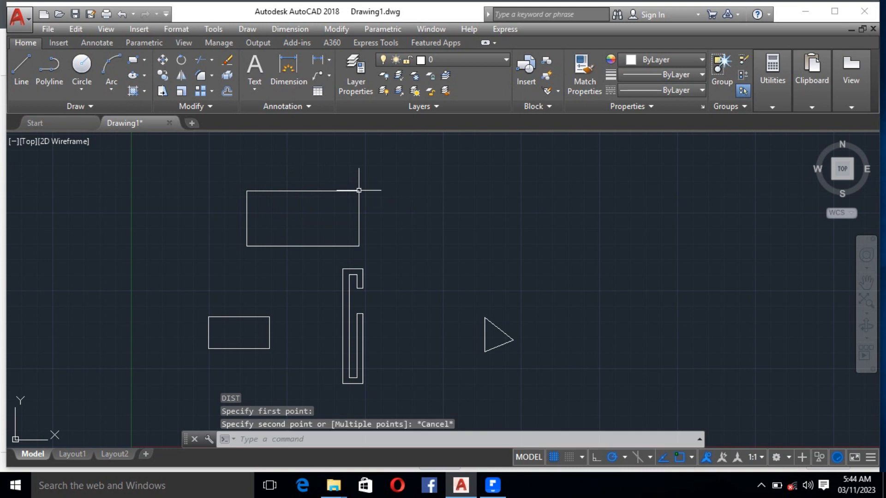
Stretch the right side of the large upper rectangle horizontally outward to an overall length of about 213 units
left_click(162, 90)
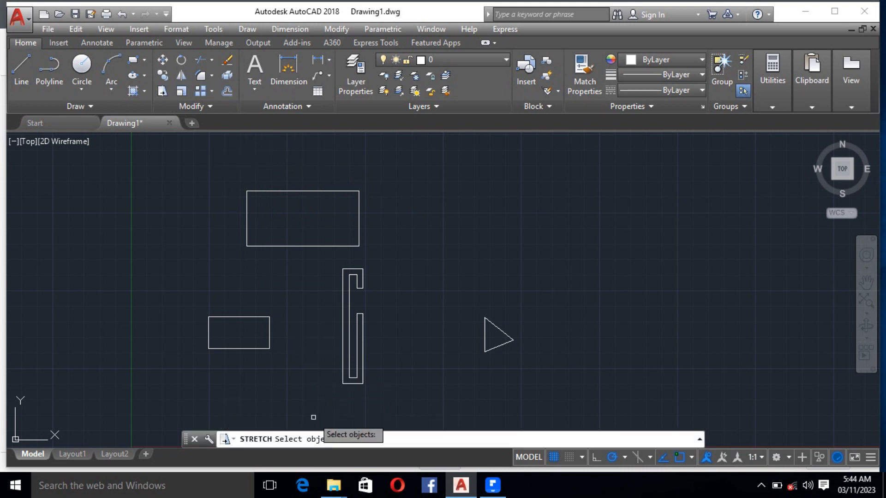
left_click(378, 254)
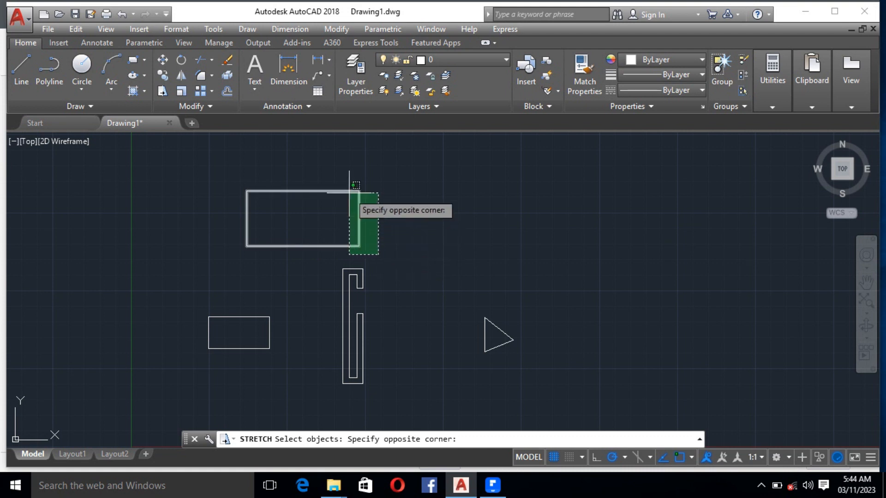
left_click(343, 185)
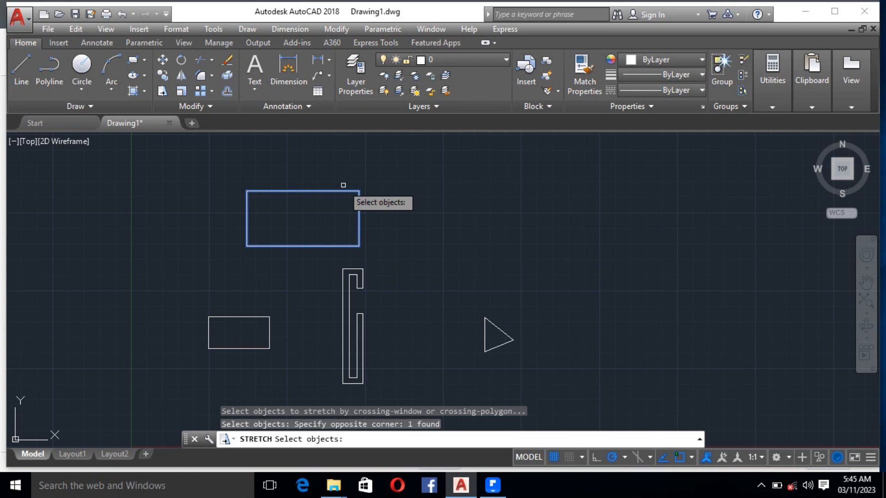
key("Return")
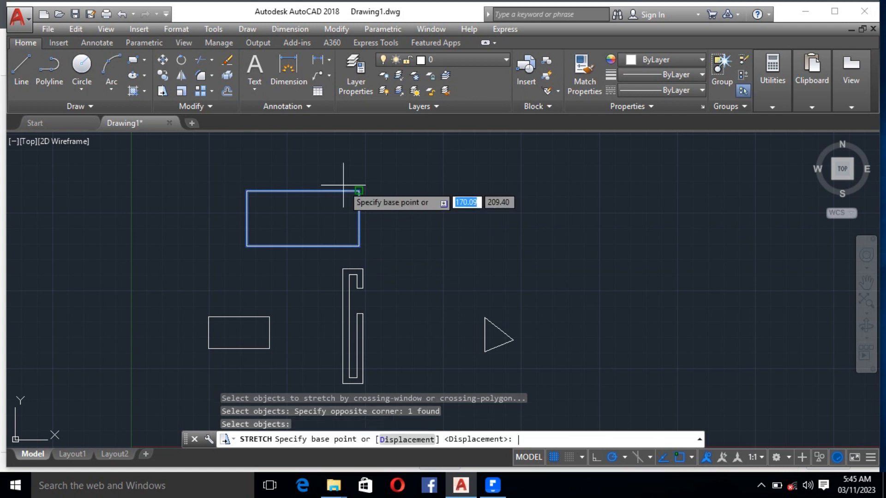
left_click(359, 246)
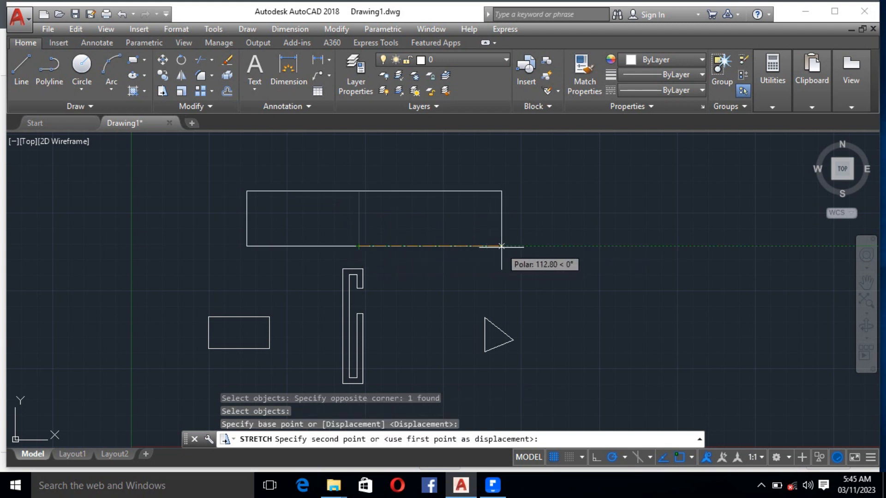
left_click(512, 247)
Measure the top edge of the stretched rectangle with DIST, and undo the stretch
type("di")
key("Return")
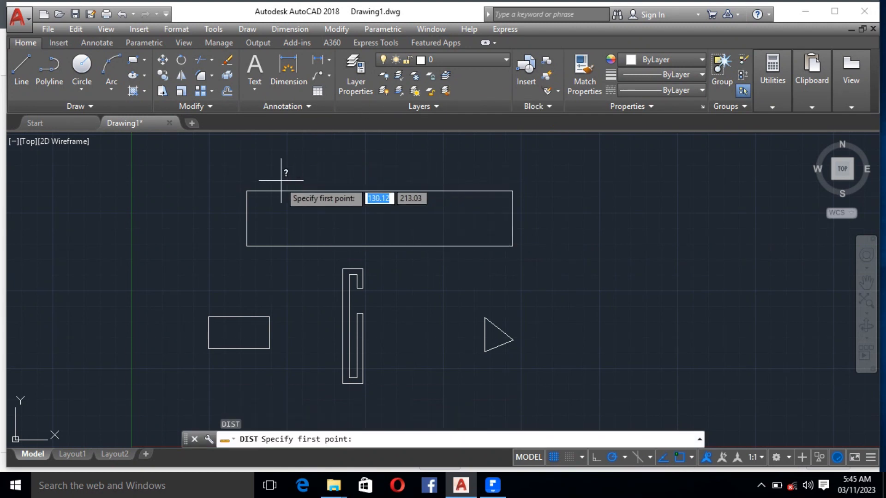
left_click(246, 191)
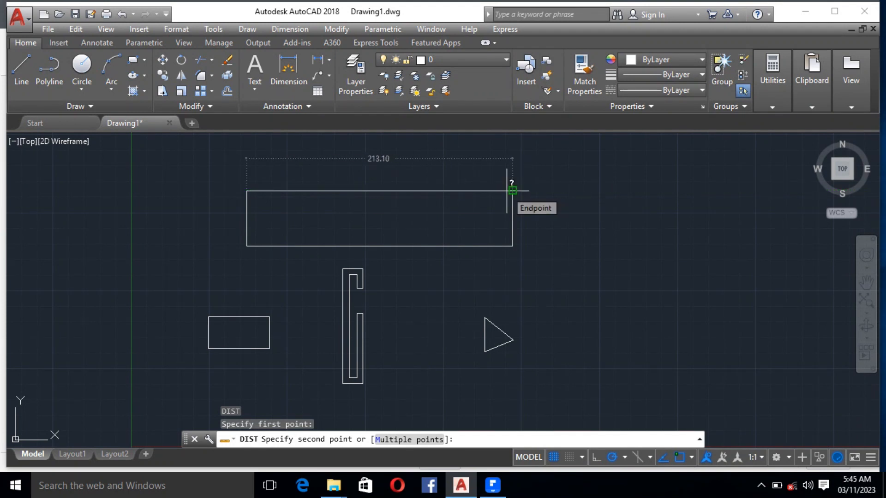
key("Escape")
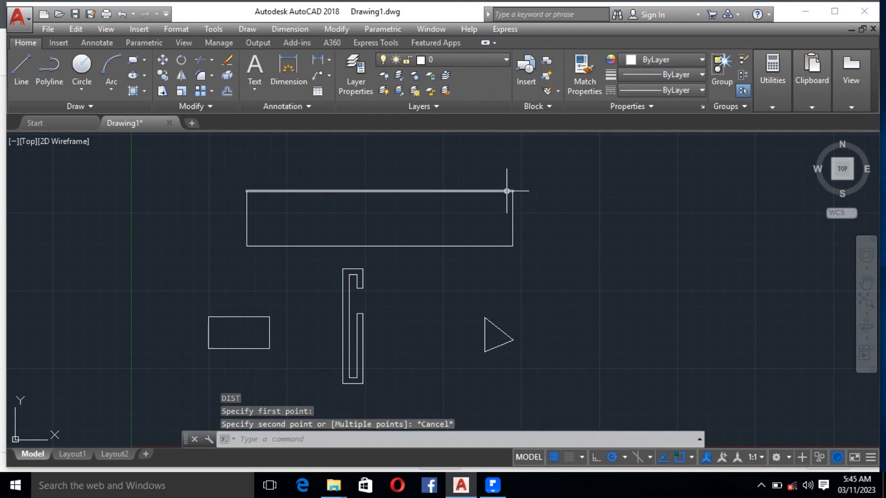
key("ctrl+z")
key("ctrl+z")
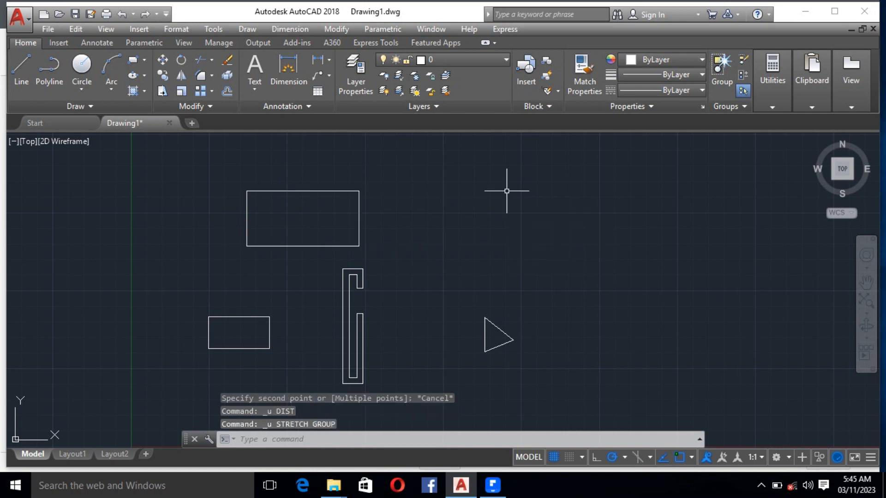
Try to stretch the large rectangle's left side, selected with a crossing window, from its lower-left corner
type("STR")
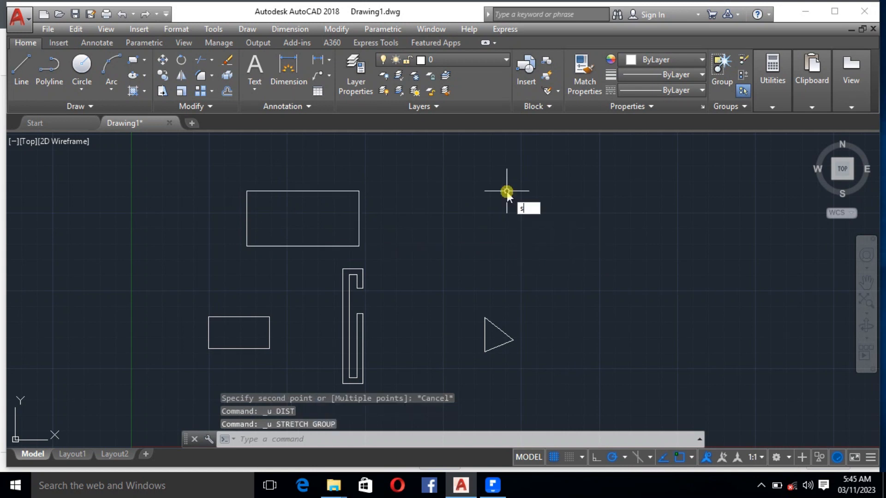
left_click(538, 222)
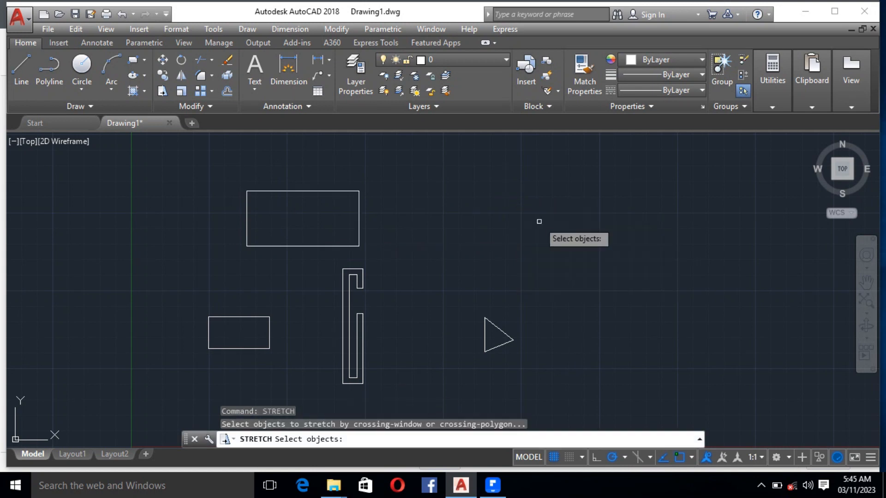
left_click(224, 174)
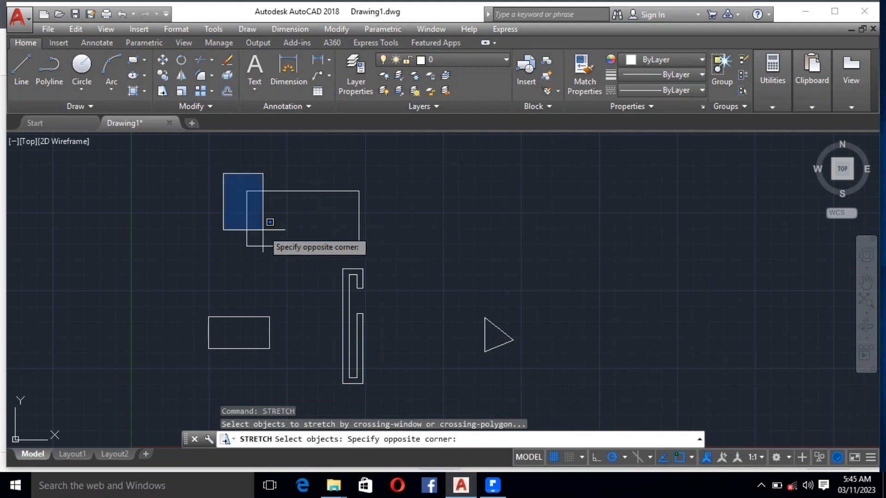
left_click(217, 188)
left_click(263, 265)
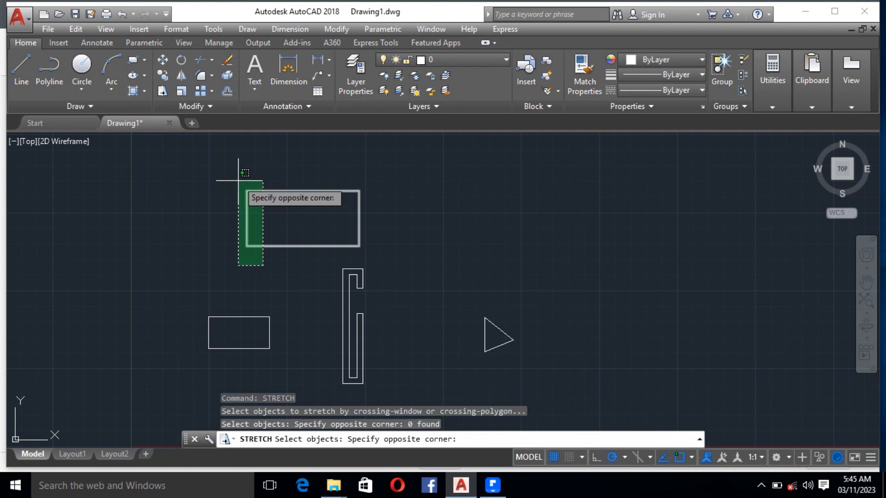
left_click(238, 180)
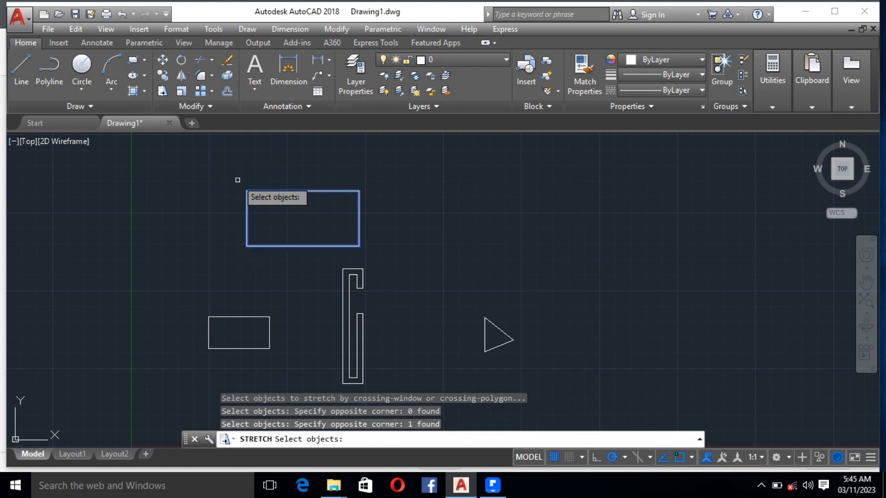
key("Return")
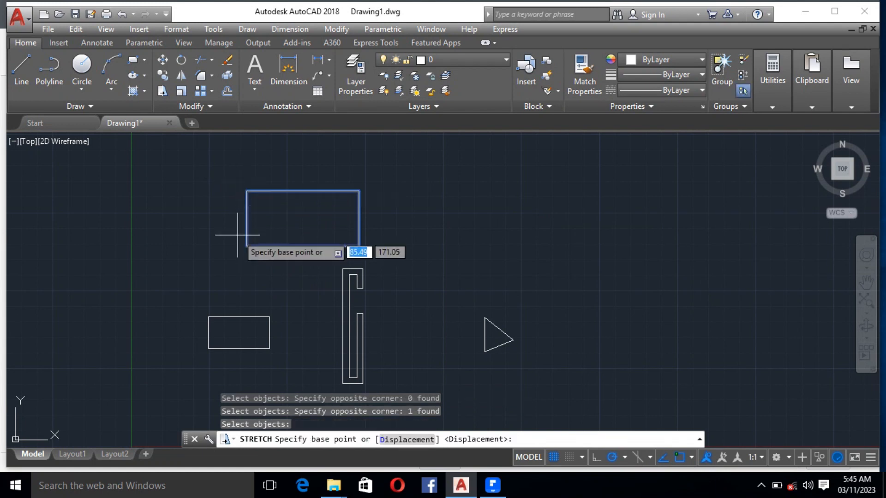
left_click(246, 246)
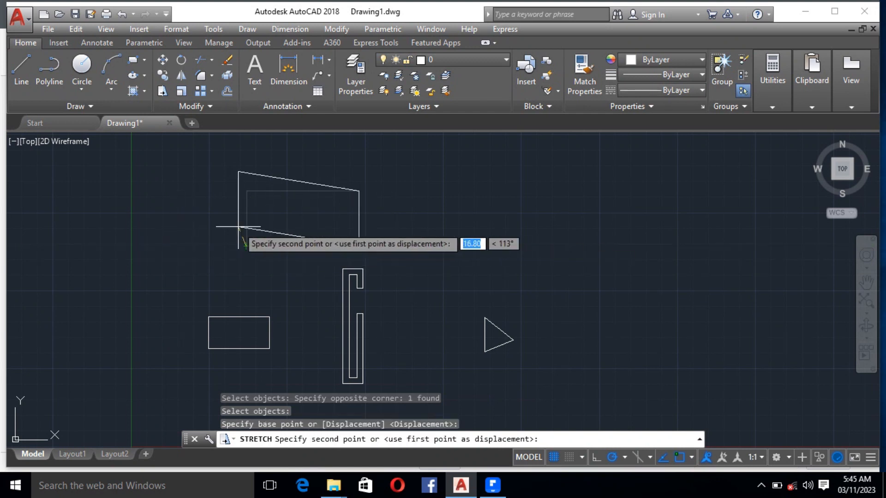
key("Escape")
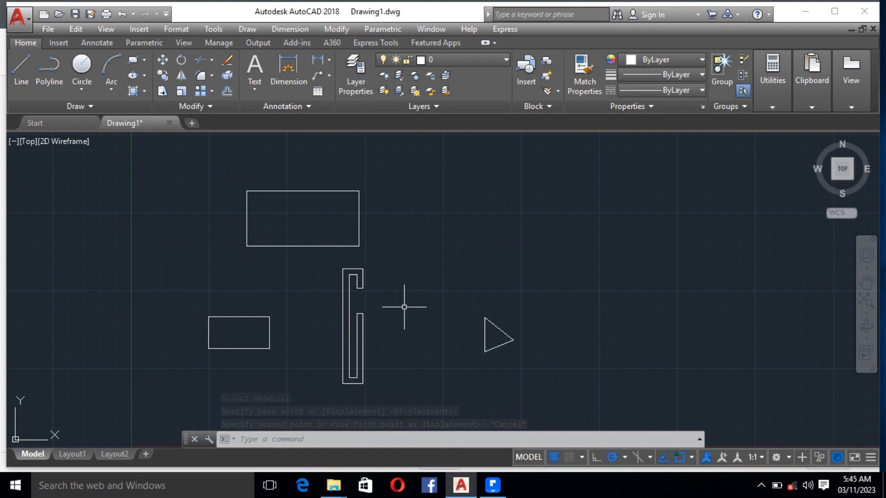
Stretch the free end of the narrow profile's lower right arm vertically upward to narrow the gap below the hook
scroll(367, 298, "up", 2)
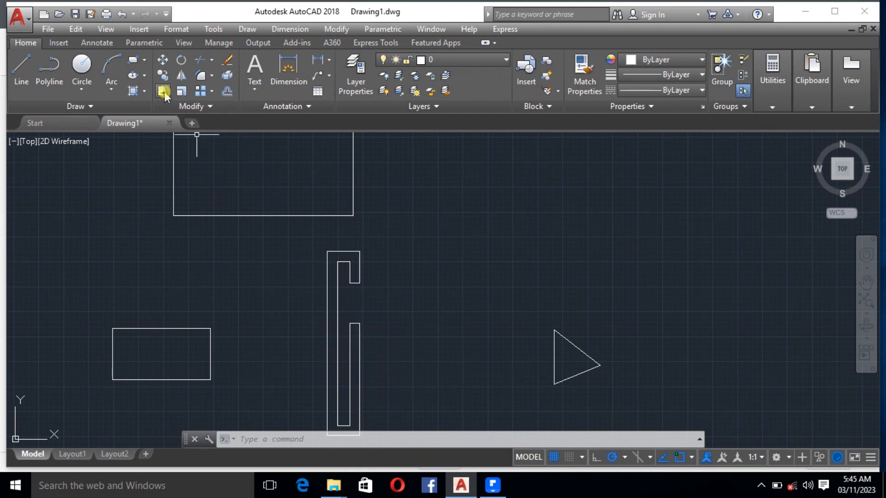
left_click(375, 338)
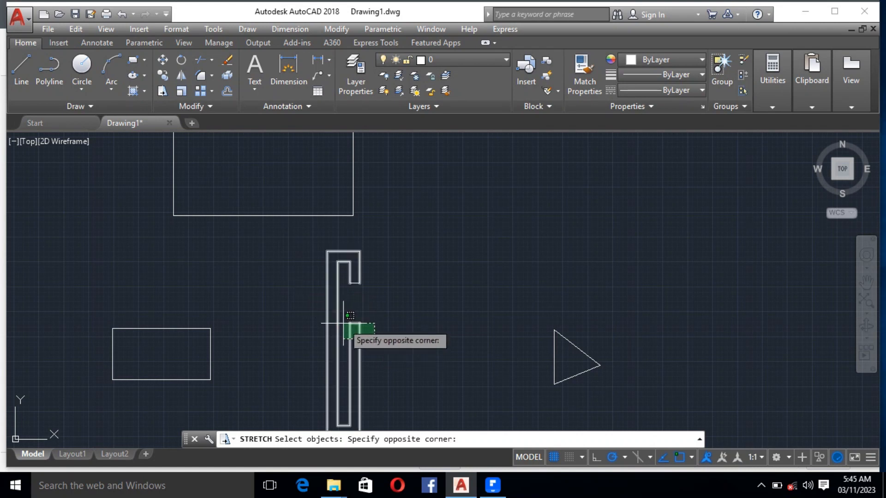
left_click(344, 323)
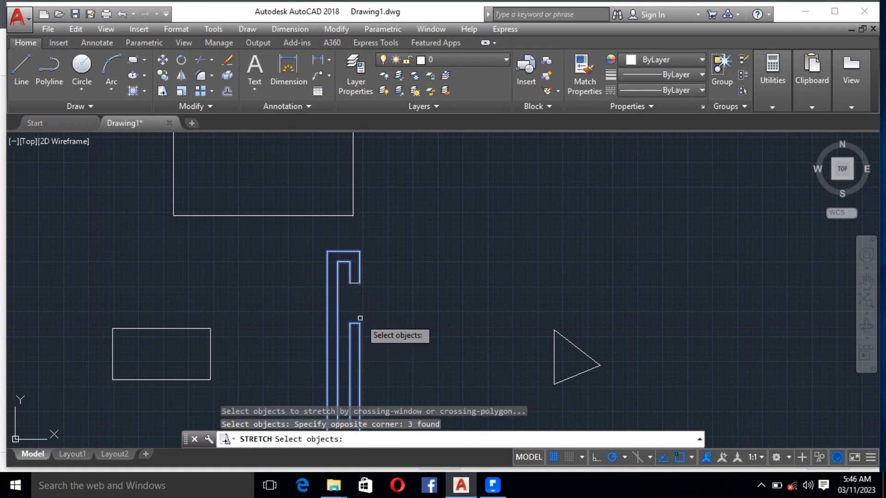
key("Return")
left_click(360, 324)
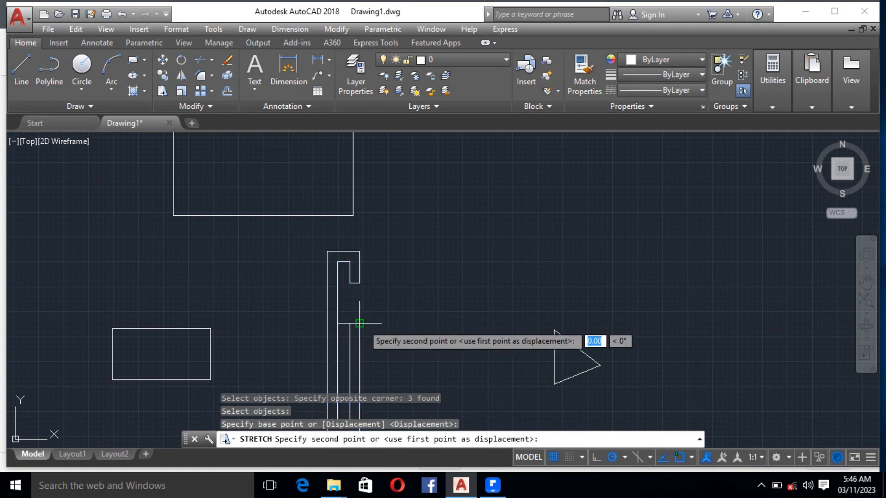
left_click(360, 294)
scroll(380, 239, "down", 2)
scroll(364, 264, "up", 2)
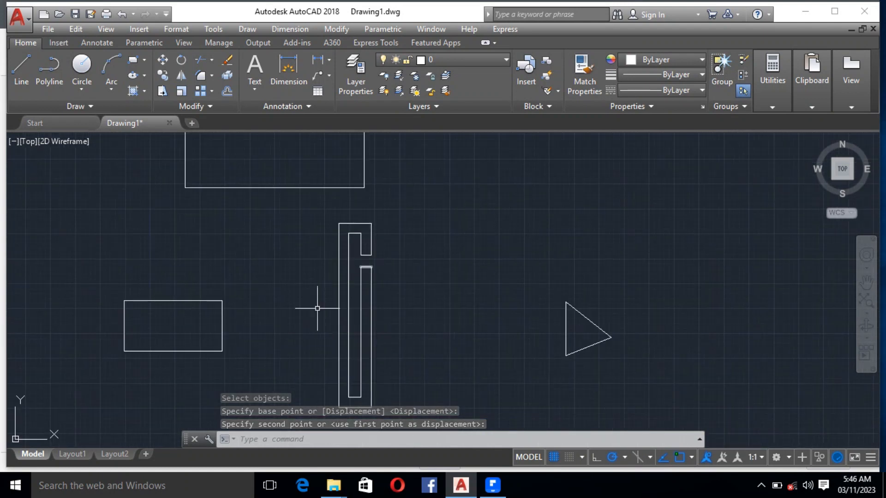
Stretch both facing arm ends at the narrow profile's gap vertically downward together, moving the gap near the profile's lower end
left_click(165, 91)
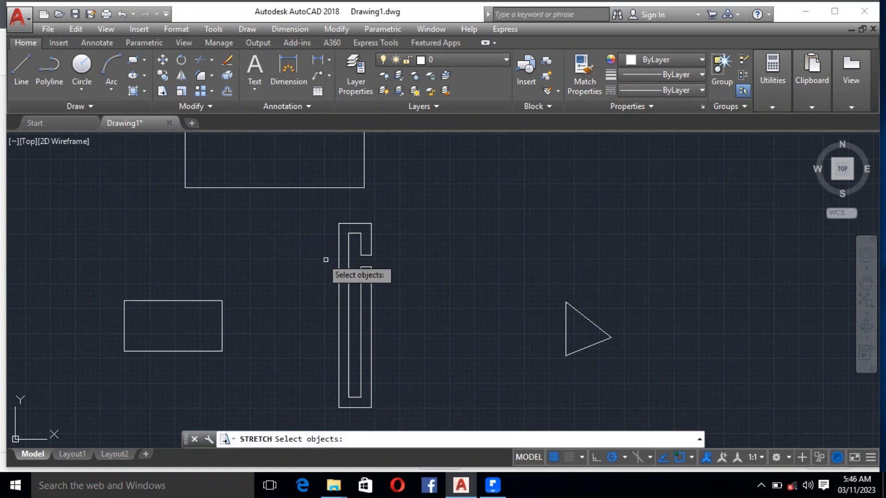
left_click(389, 279)
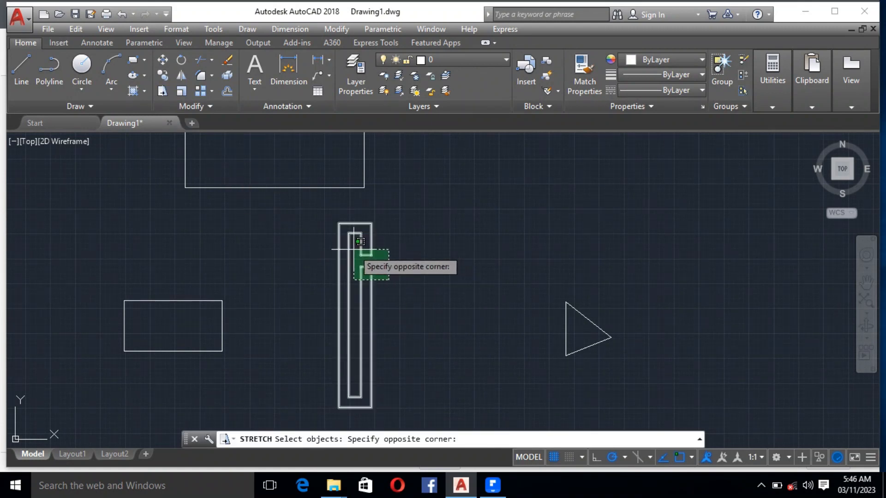
left_click(357, 251)
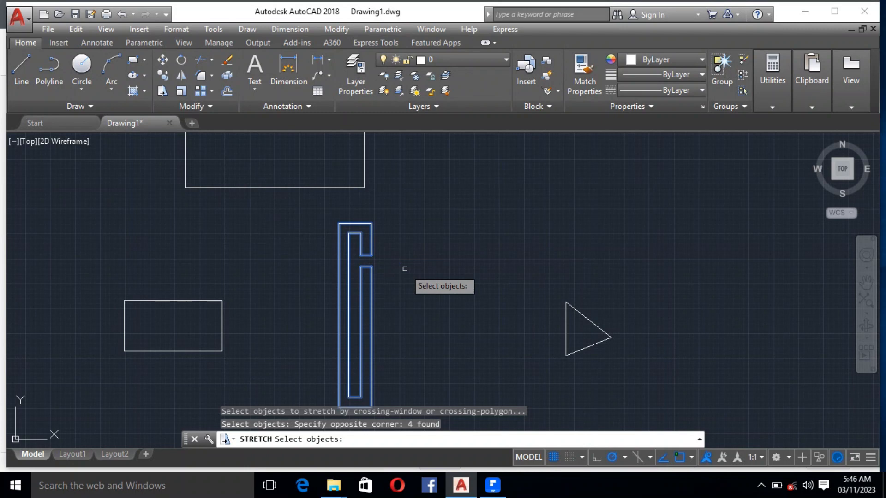
key("Return")
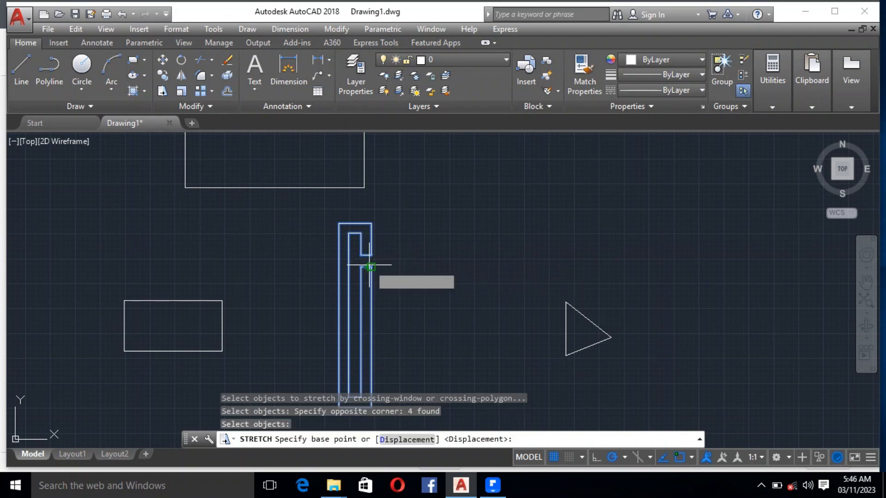
left_click(371, 267)
scroll(376, 273, "down", 2)
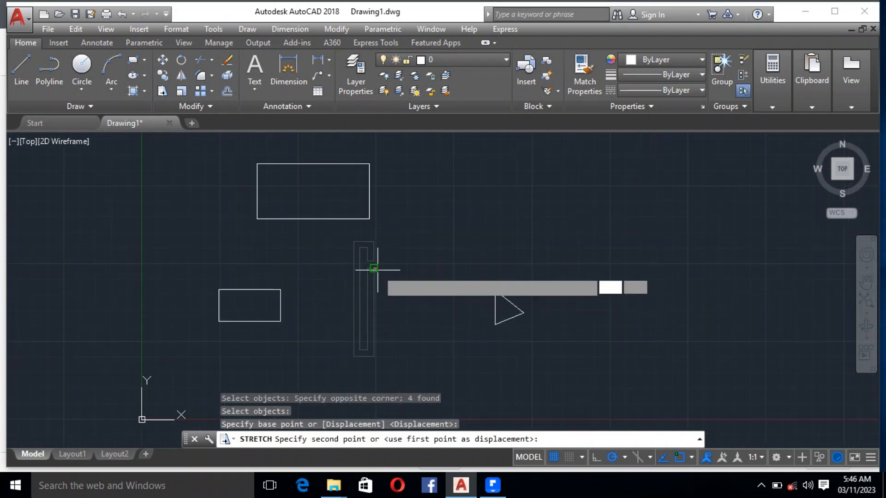
scroll(375, 351, "up", 2)
left_click(375, 338)
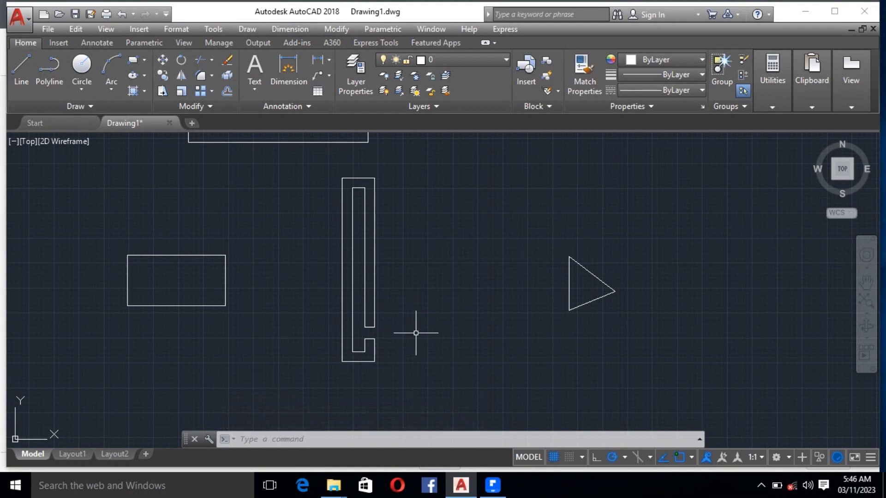
Copy the whole narrow profile twice horizontally to its right, giving three evenly spaced profiles in a row
left_click(430, 316)
left_click(287, 207)
left_click(439, 381)
left_click(344, 285)
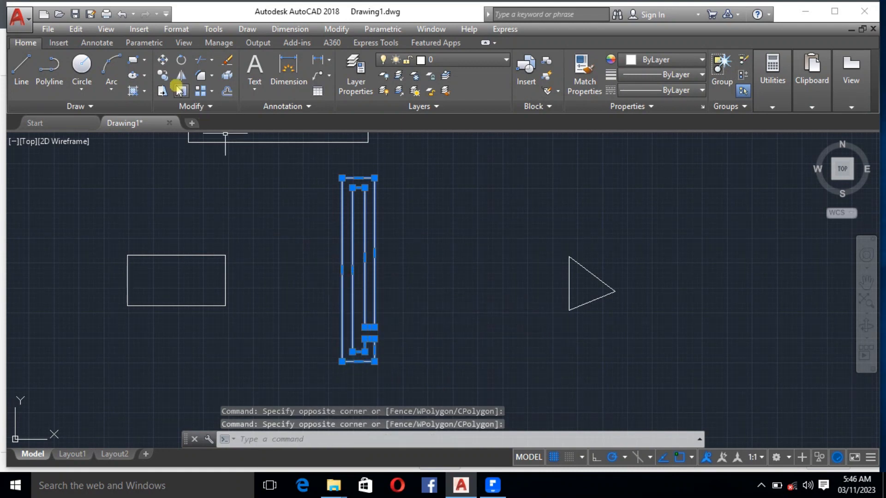
left_click(166, 77)
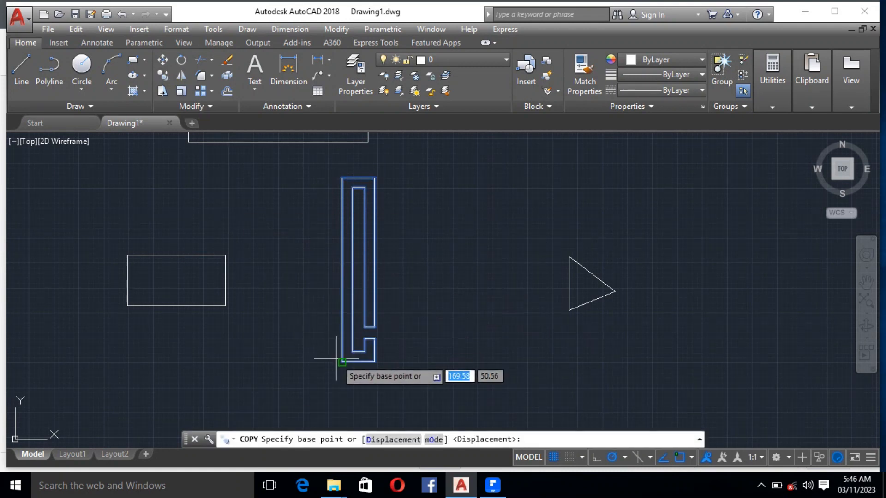
left_click(374, 362)
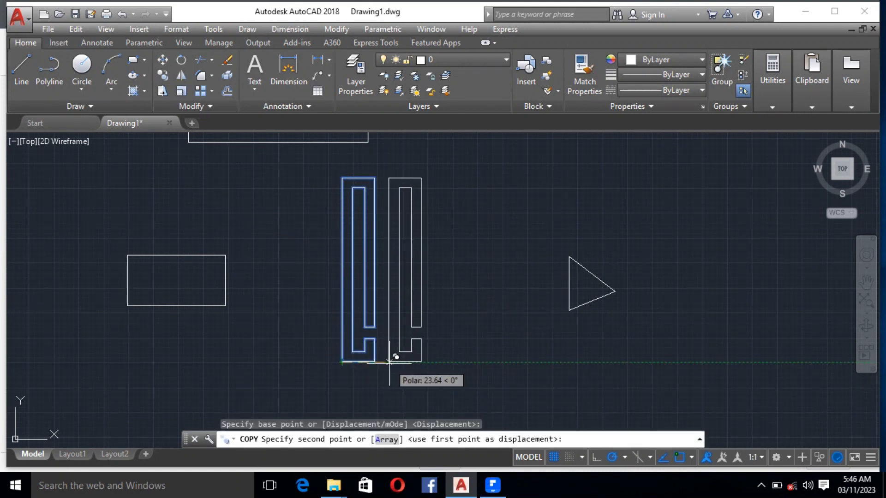
left_click(423, 361)
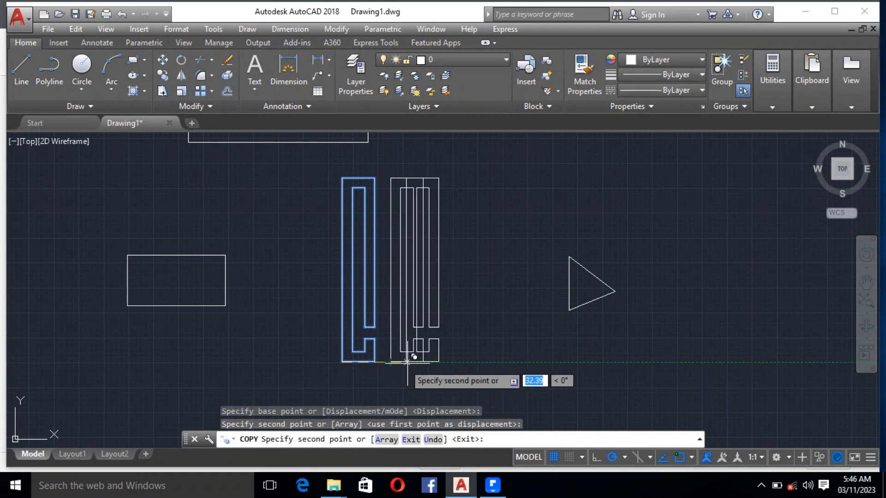
left_click(441, 362)
key("Escape")
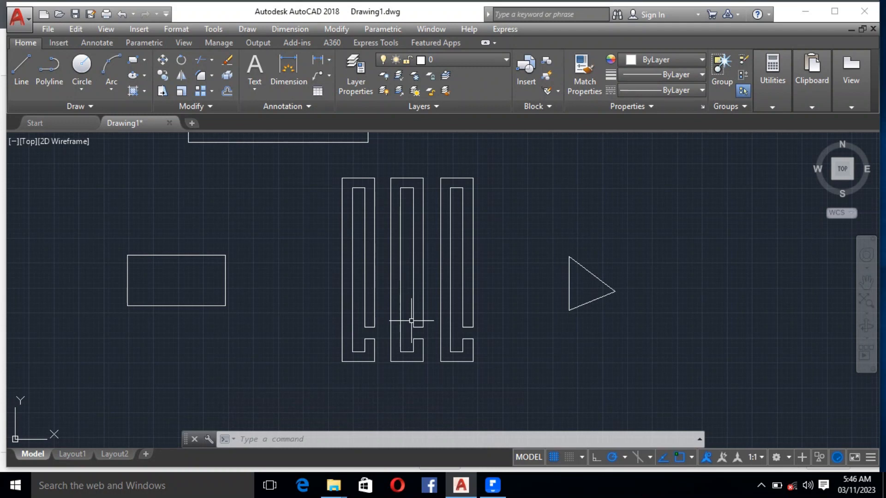
Use MSTRETCH with one crossing window around each profile's upper arm end to stretch all three ends vertically upward together, widening the gaps
type("mstr")
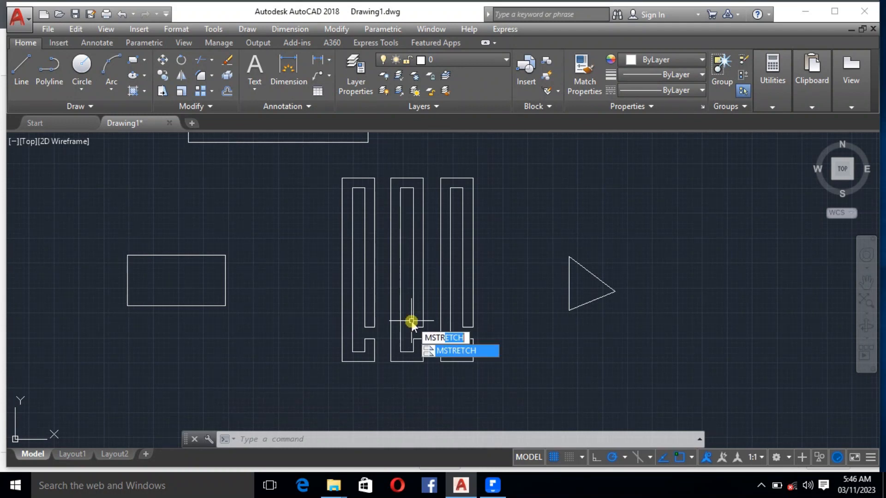
left_click(452, 352)
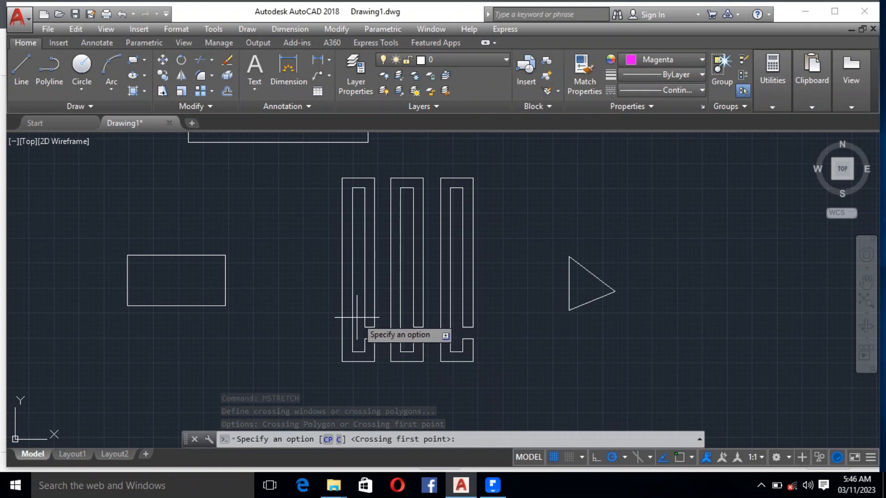
left_click(357, 317)
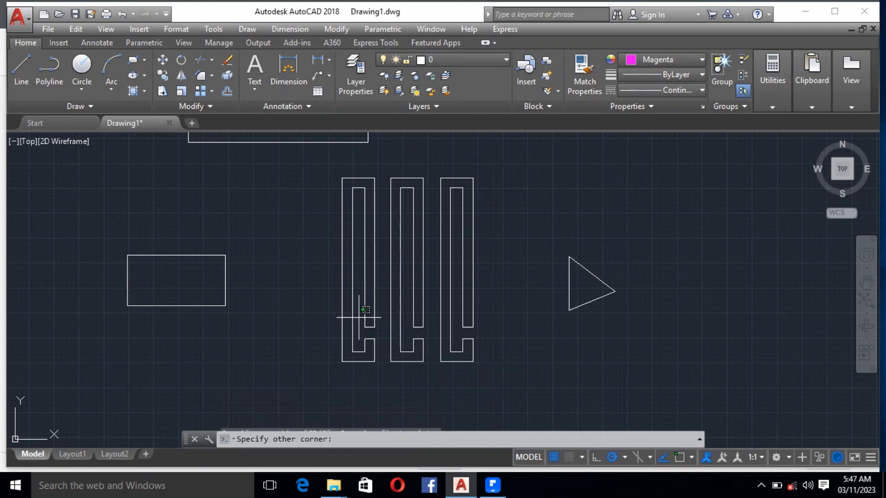
left_click(384, 331)
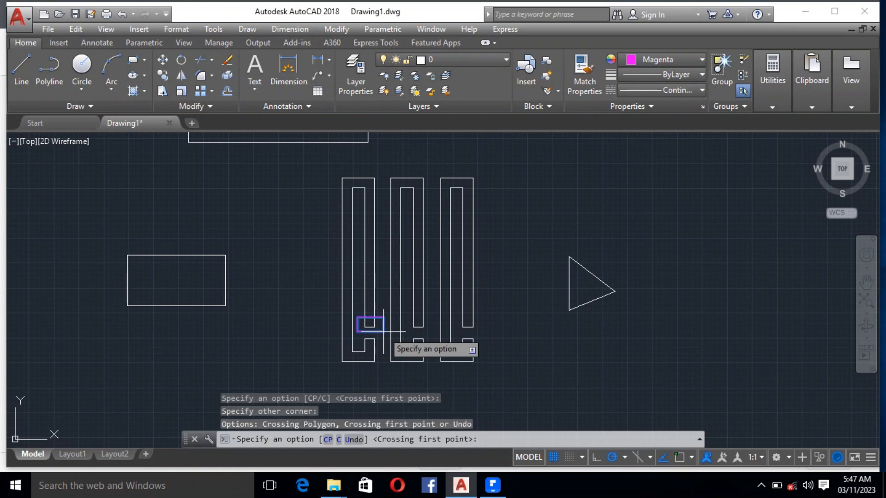
left_click(410, 320)
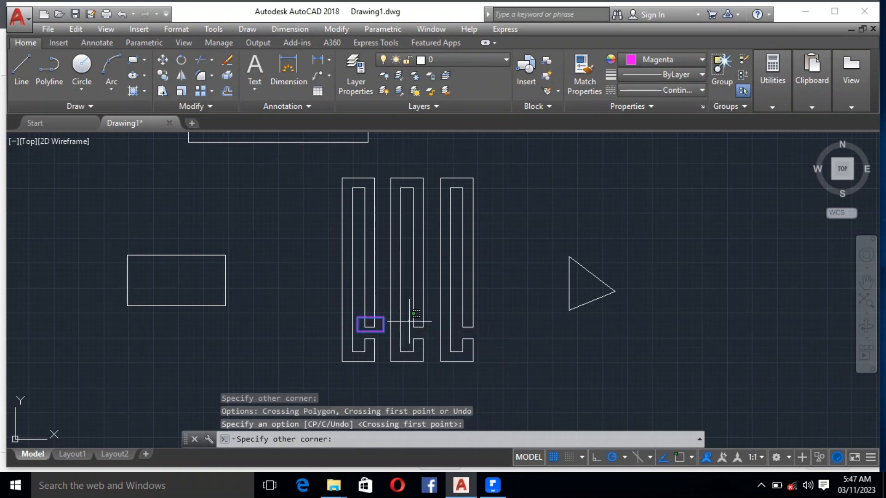
left_click(431, 329)
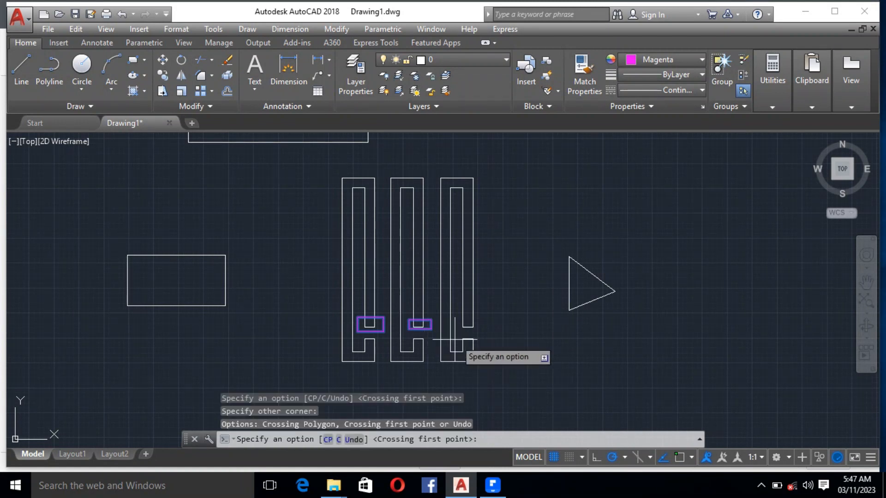
left_click(458, 320)
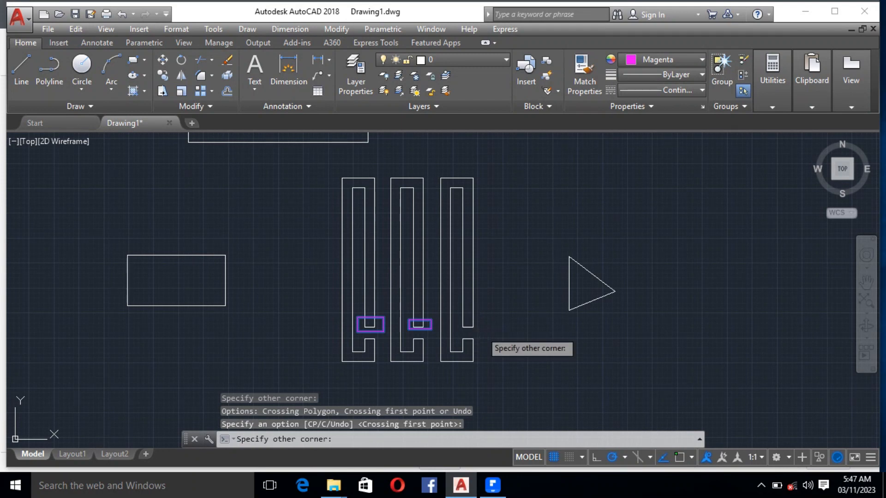
left_click(482, 332)
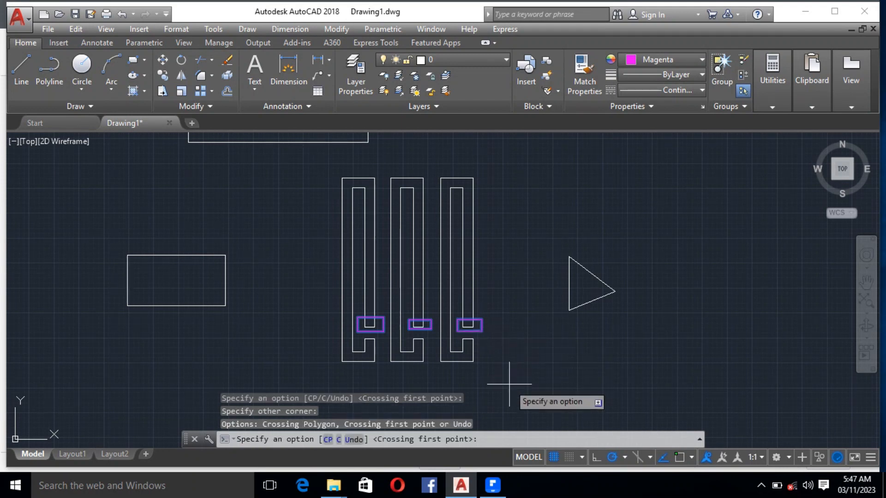
key("Return")
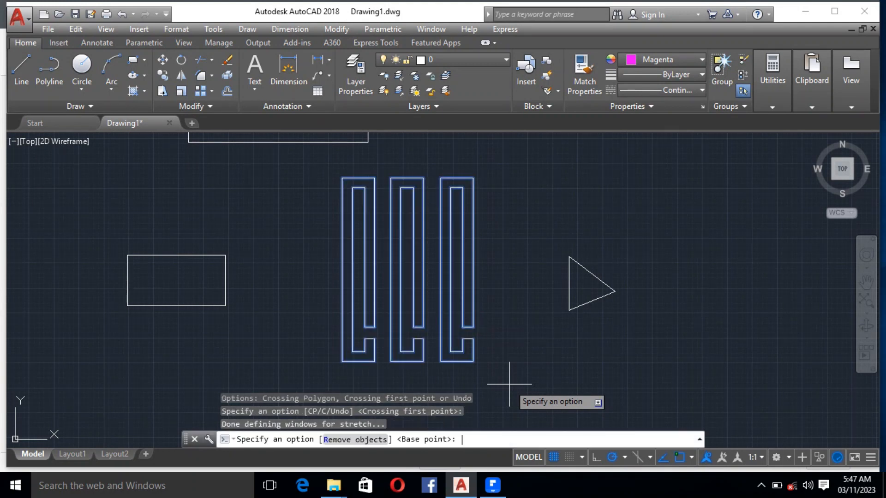
left_click(374, 327)
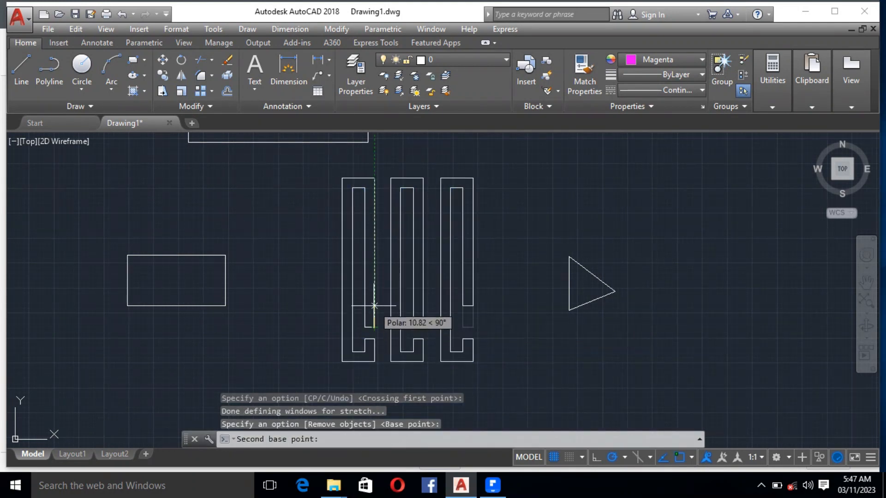
left_click(376, 266)
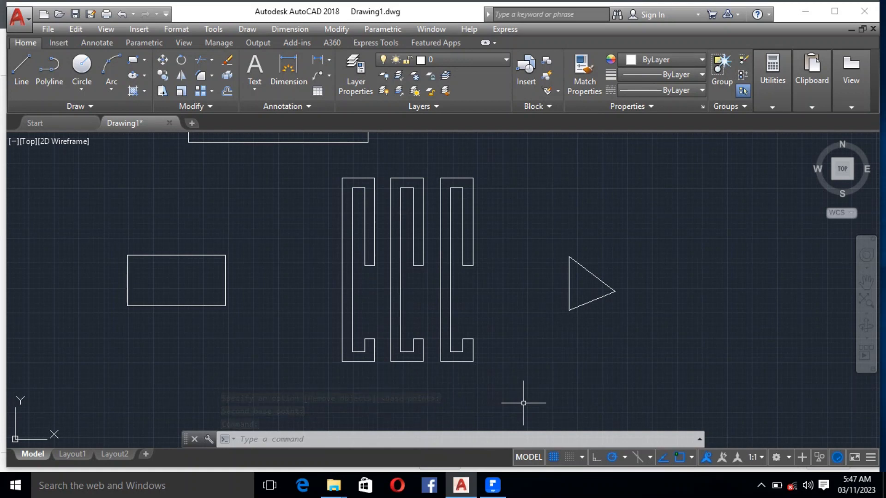
Copy the large upper rectangle to the empty area above and to the right of the original
scroll(402, 318, "down", 4)
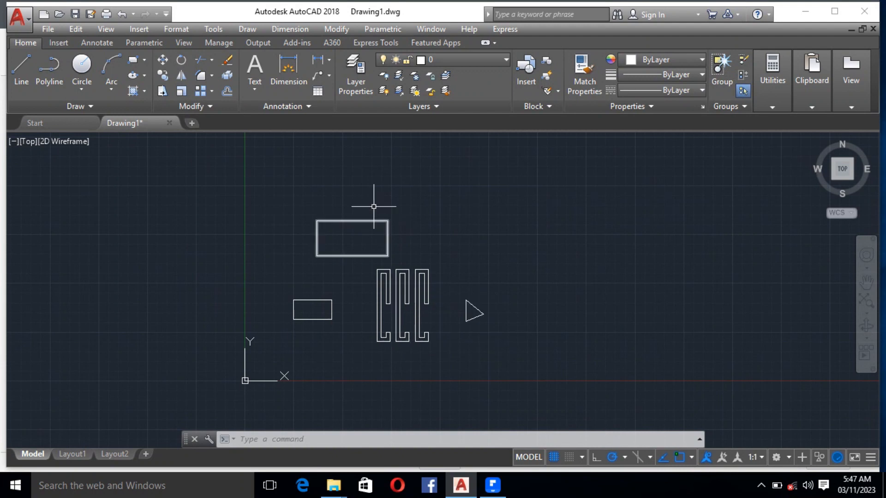
scroll(381, 211, "up", 2)
left_click(422, 262)
left_click(346, 237)
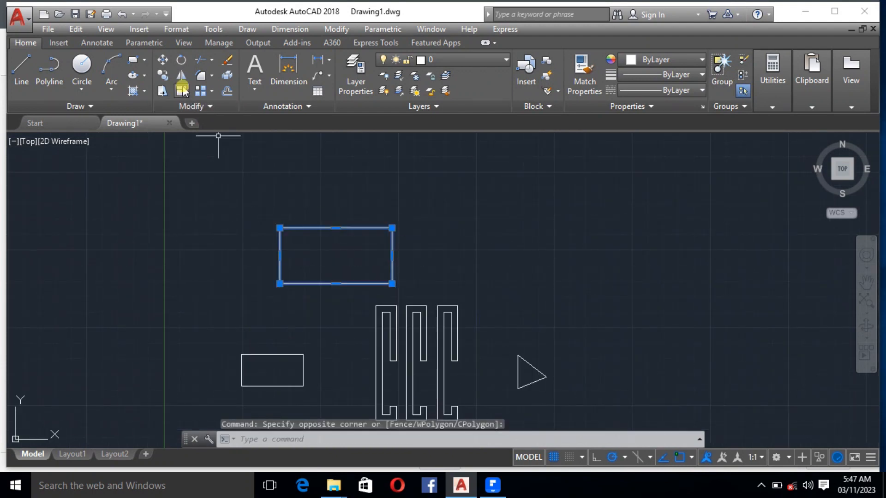
left_click(161, 76)
left_click(296, 270)
scroll(318, 315, "down", 4)
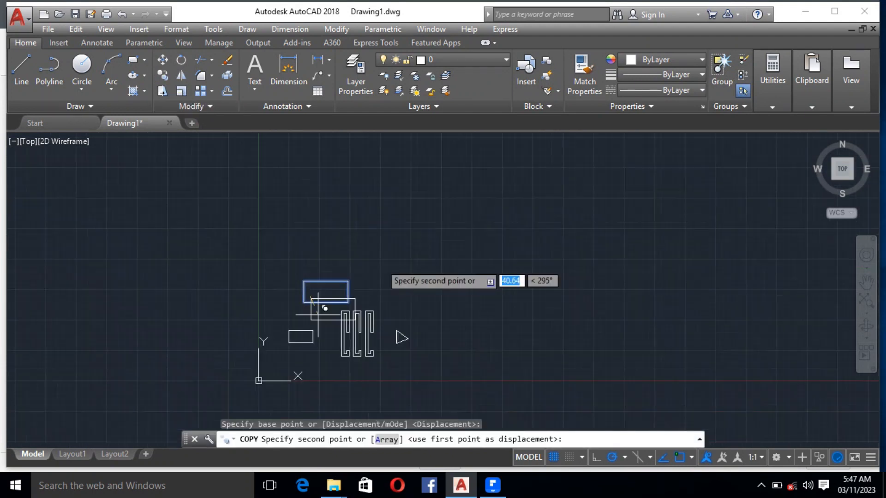
scroll(352, 277, "up", 4)
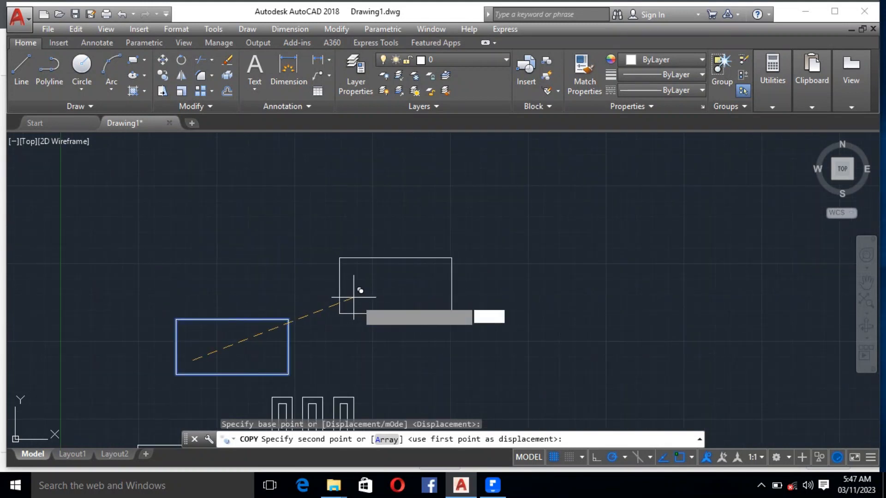
left_click(354, 298)
key("Escape")
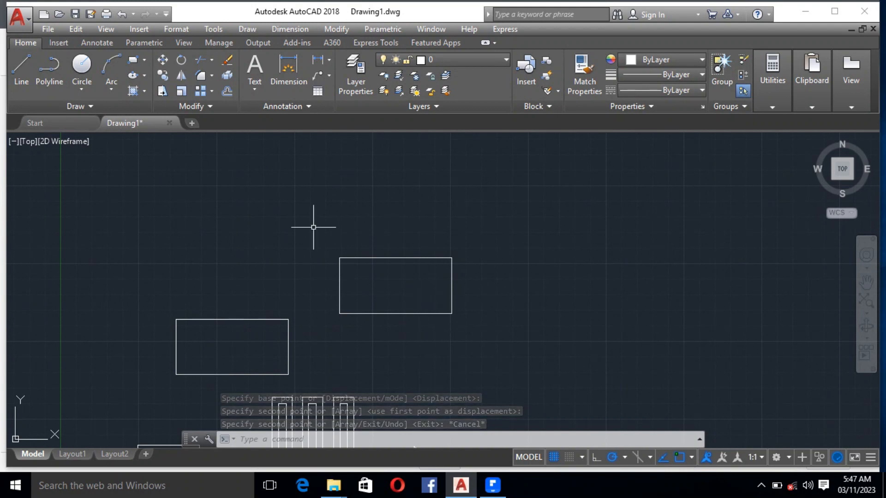
Scale the copied rectangle by a factor of 2 from its lower-left corner
left_click(182, 91)
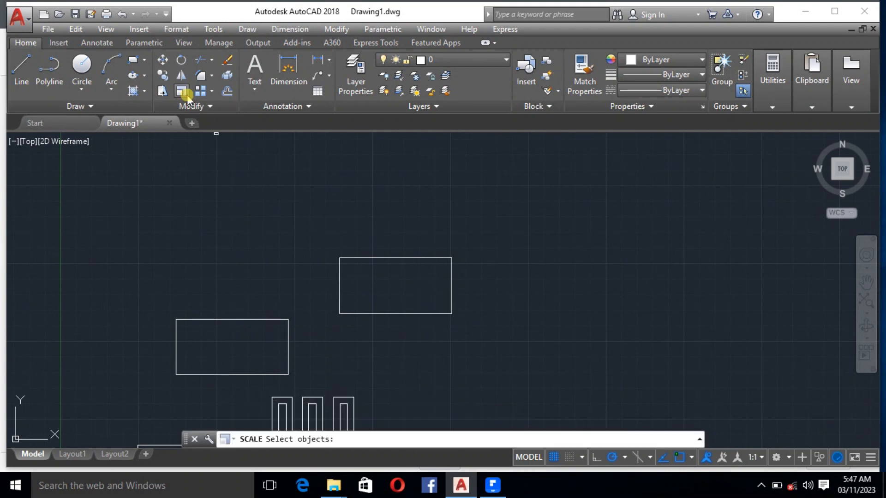
left_click(381, 314)
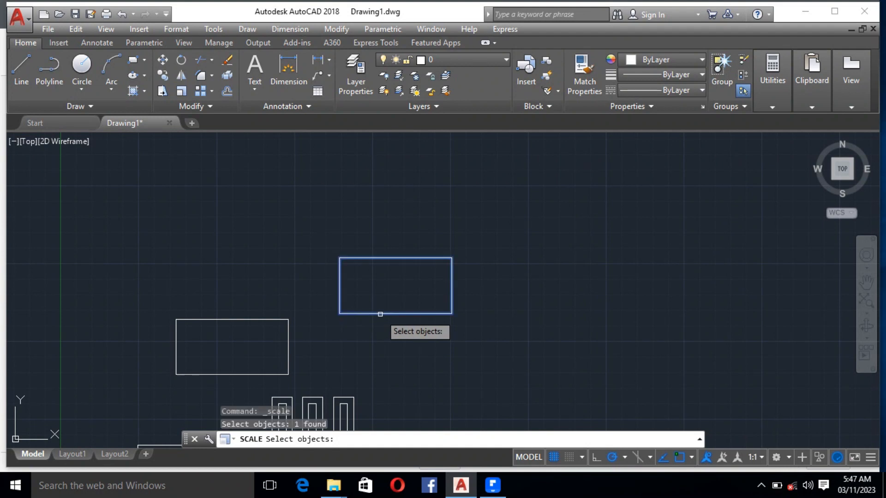
key("Return")
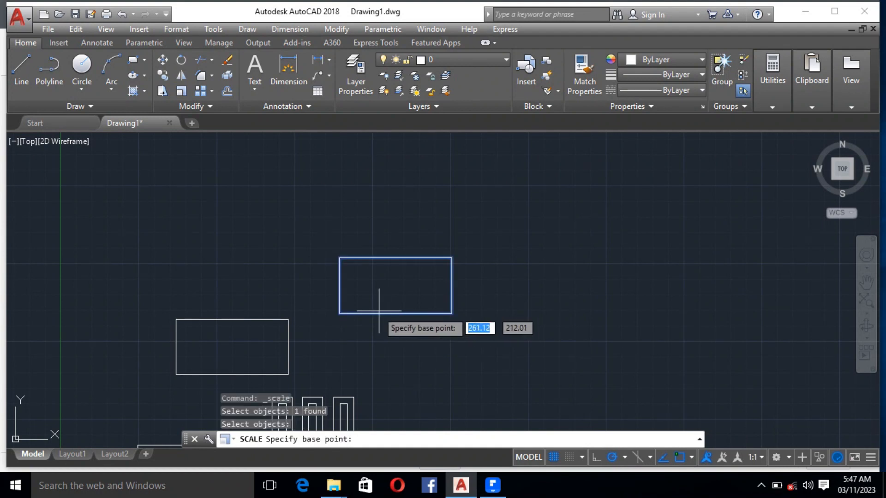
left_click(339, 313)
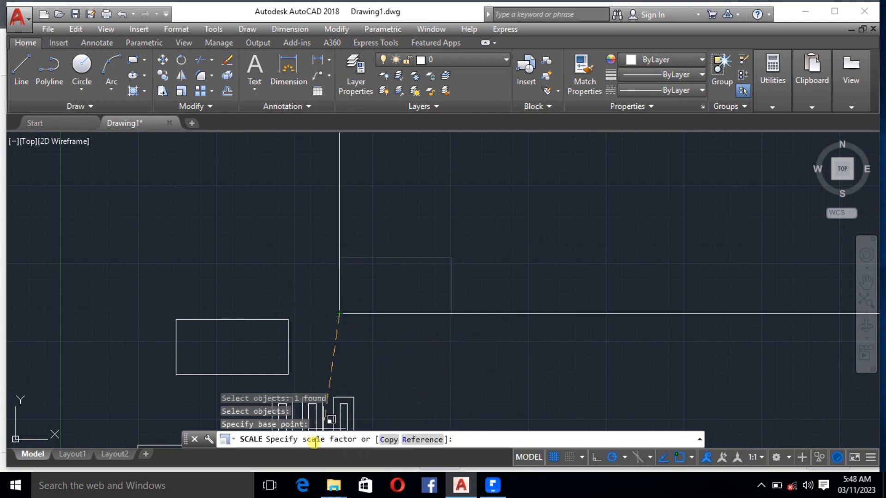
scroll(402, 302, "down", 3)
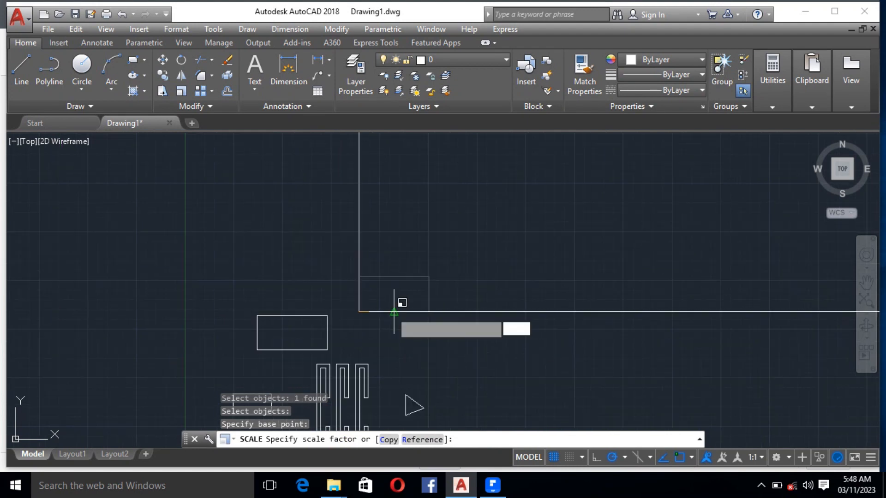
type("2")
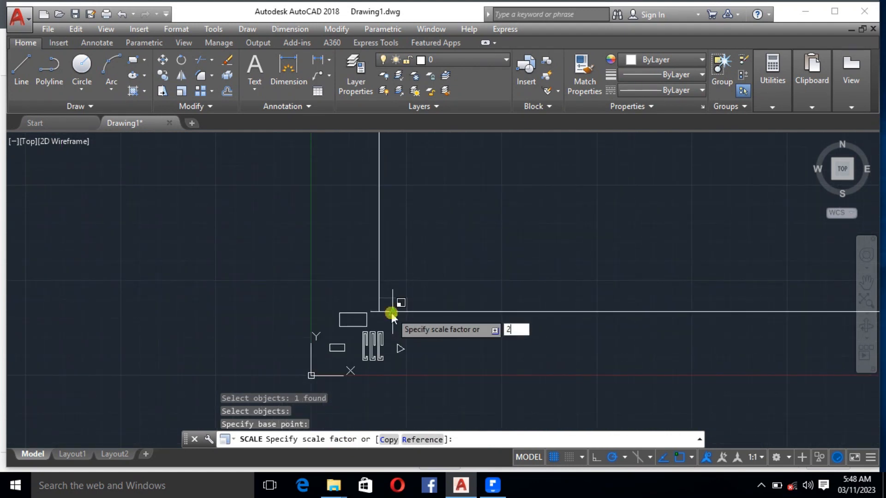
key("Return")
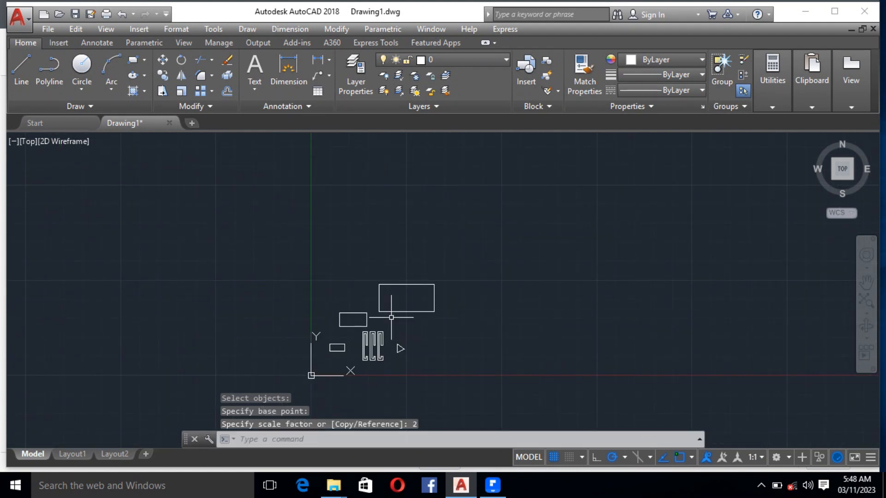
scroll(392, 318, "up", 4)
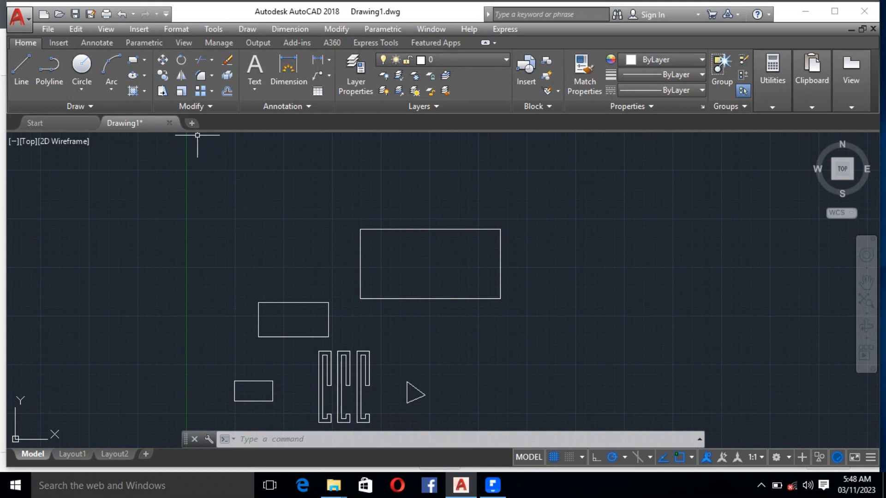
type("s")
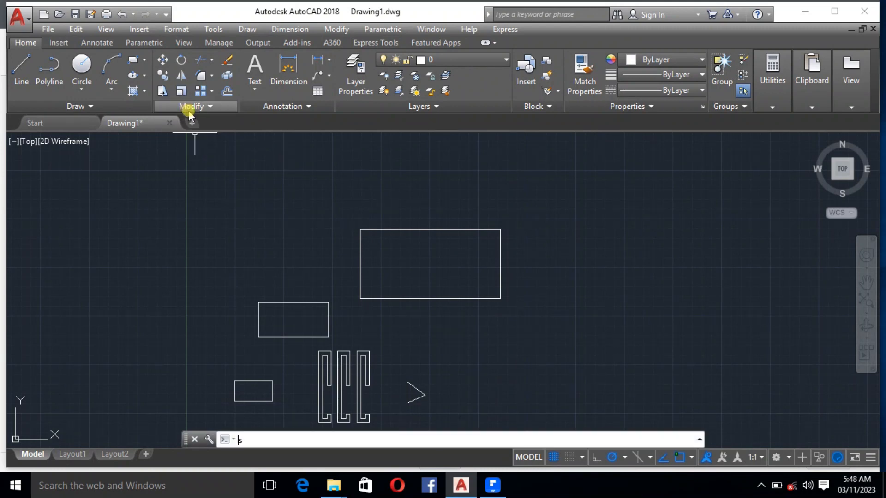
type("c")
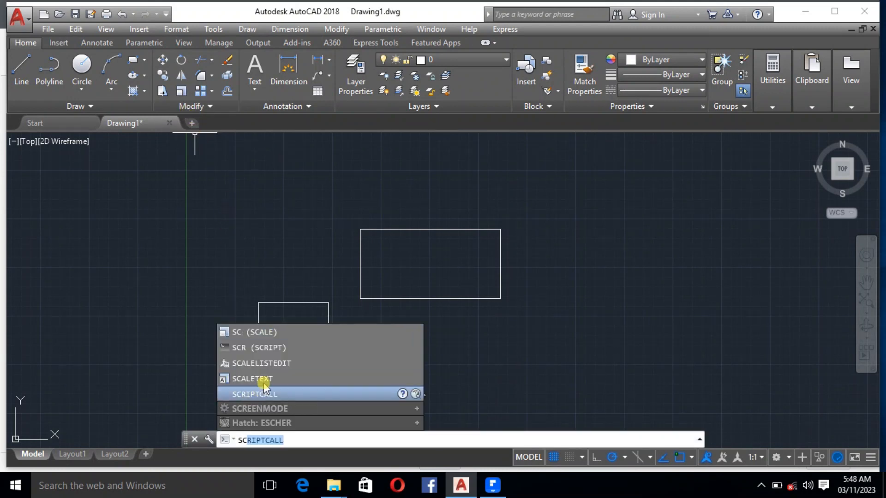
left_click(283, 333)
left_click(286, 332)
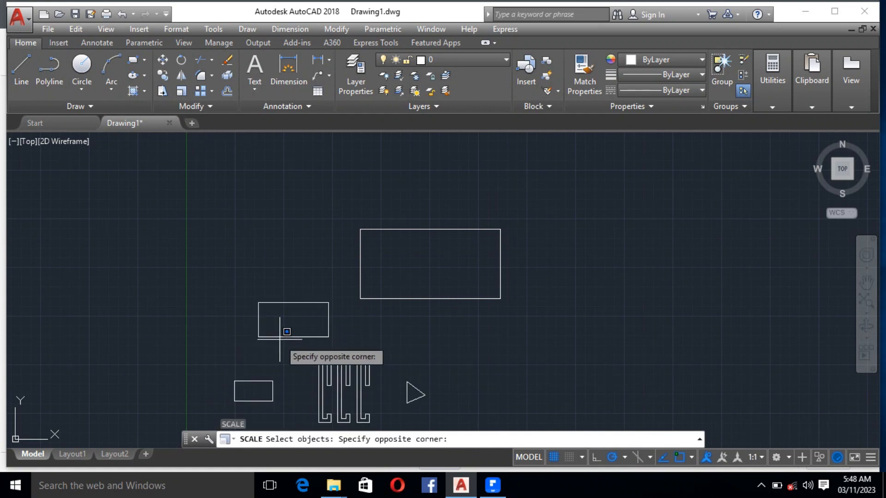
left_click(287, 332)
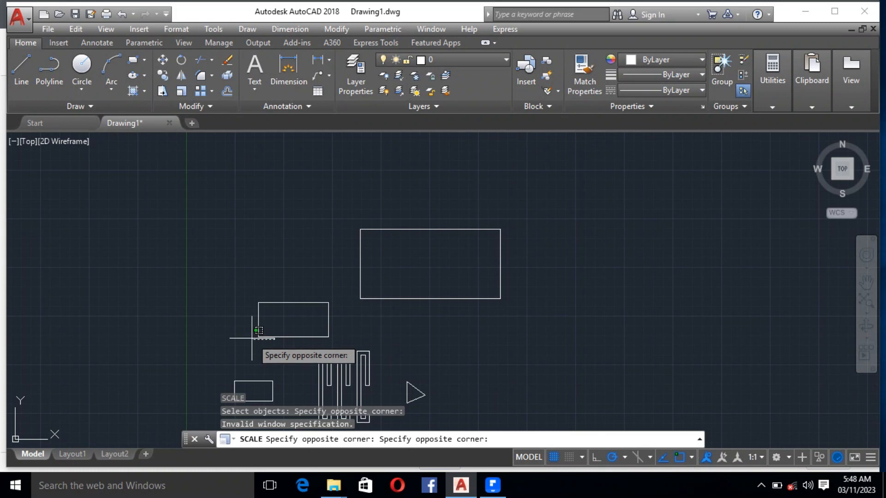
key("Escape")
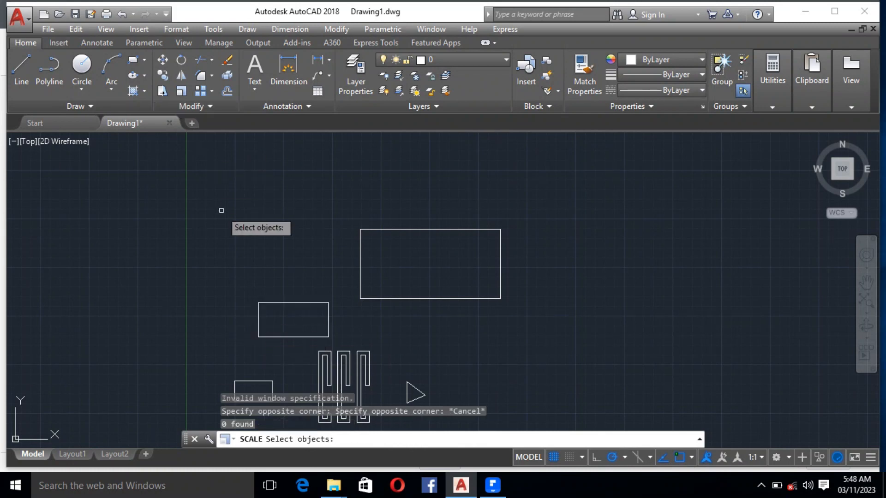
key("Escape")
Scale the original rectangle below and left of the enlarged copy by a factor of 0.5 from its lower-left corner
type("sc")
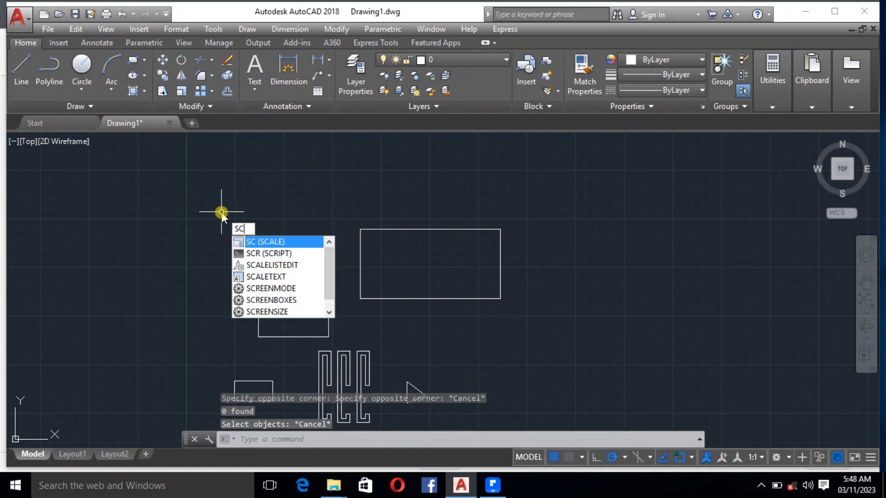
key("Return")
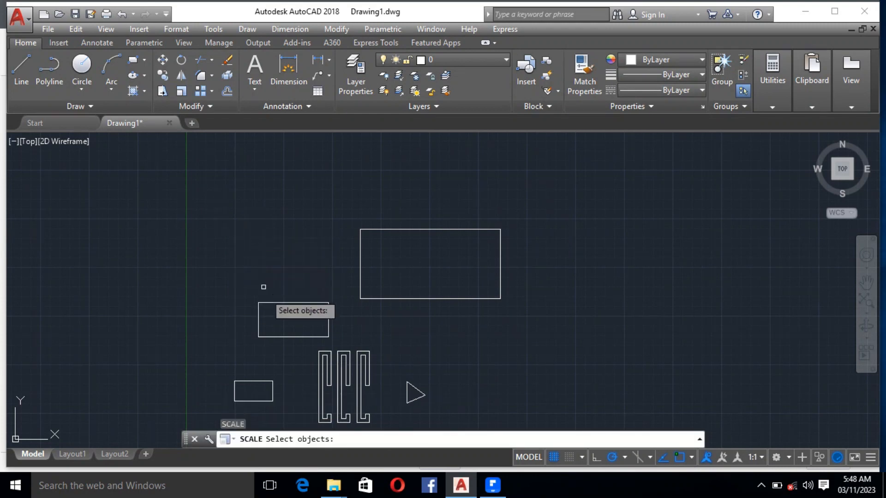
left_click(272, 336)
key("Return")
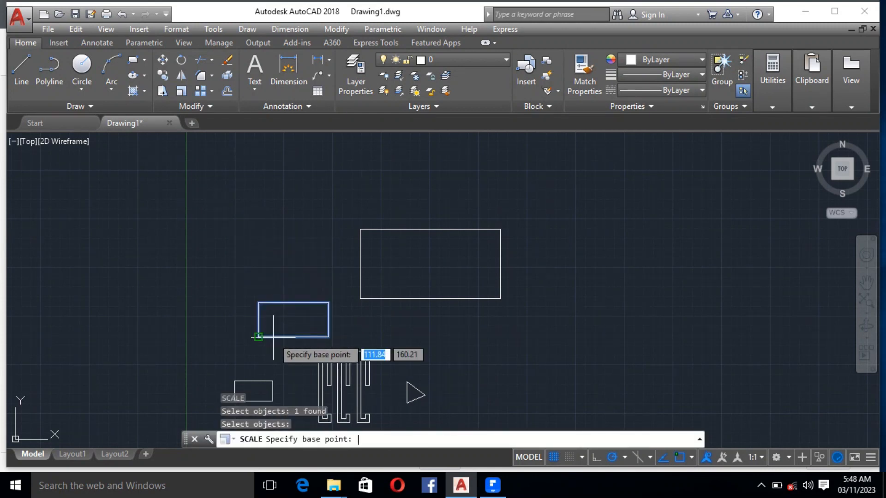
left_click(259, 337)
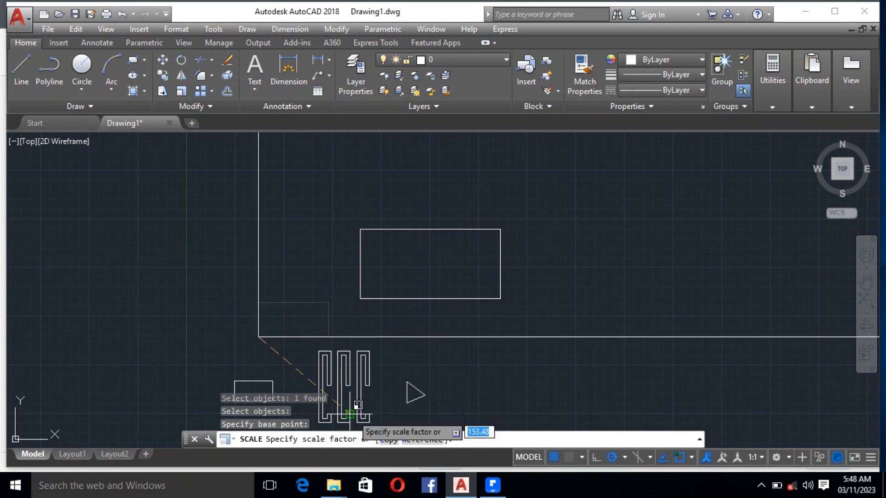
type("0")
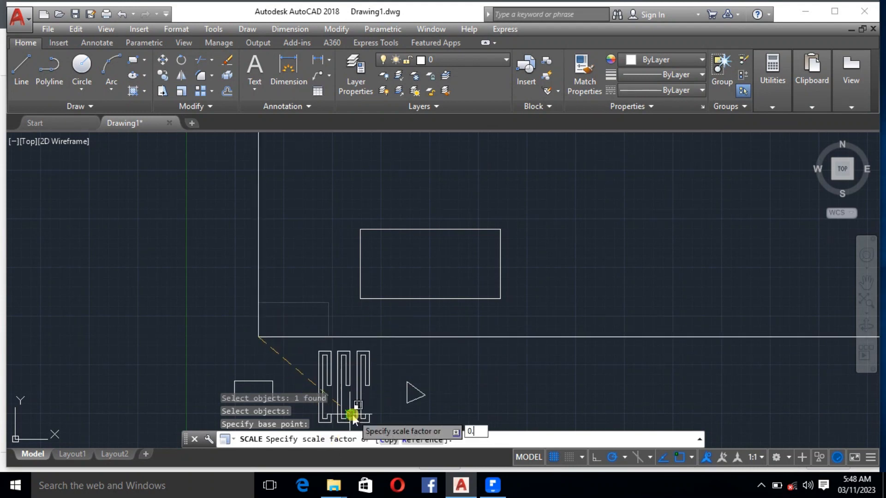
type(".5")
key("Return")
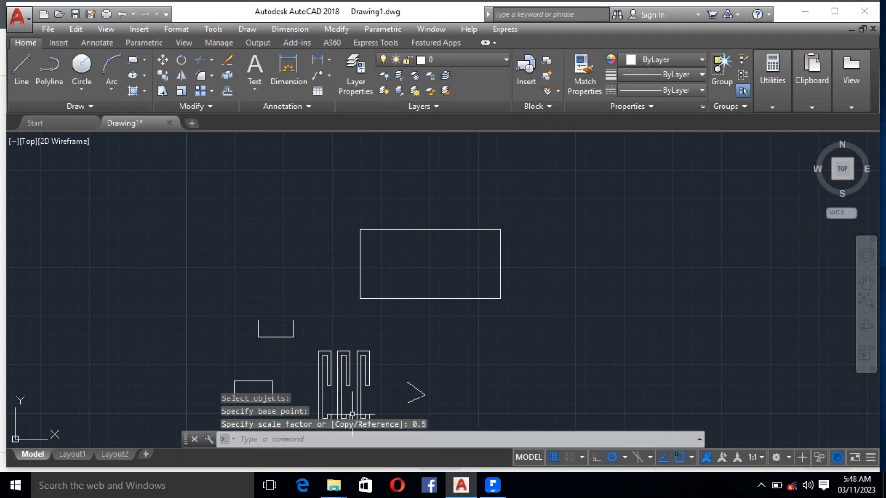
scroll(350, 310, "down", 2)
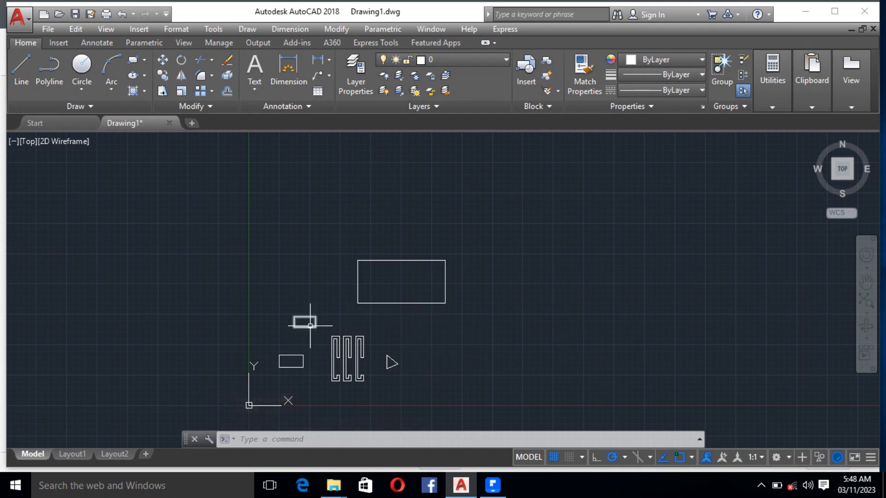
scroll(308, 324, "up", 2)
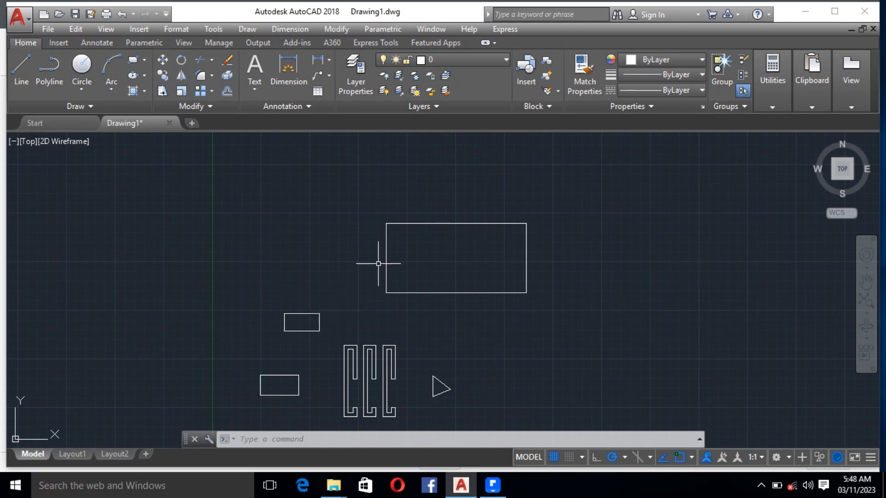
Delete the small half-scaled rectangle between the enlarged rectangle and the lower rectangle
left_click(307, 406)
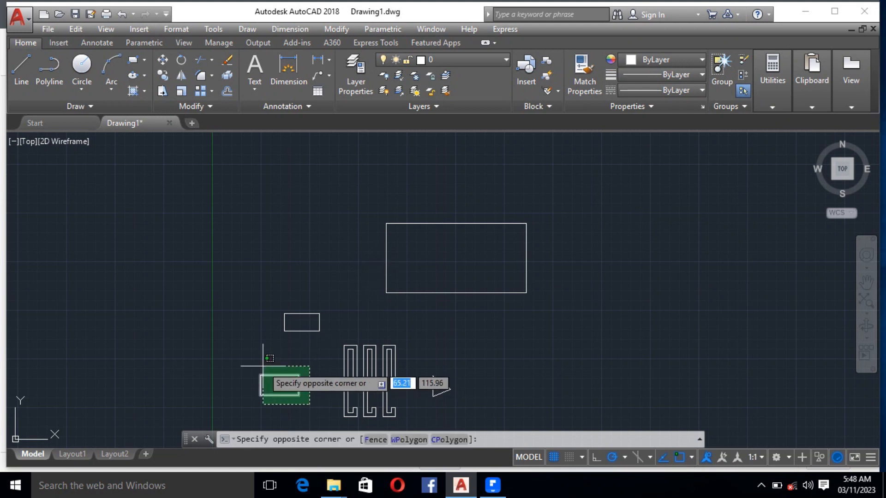
left_click(264, 366)
left_click(322, 333)
key("Escape")
left_click(329, 330)
key("Escape")
key("Escape")
key("Escape")
left_click(324, 326)
left_click(283, 312)
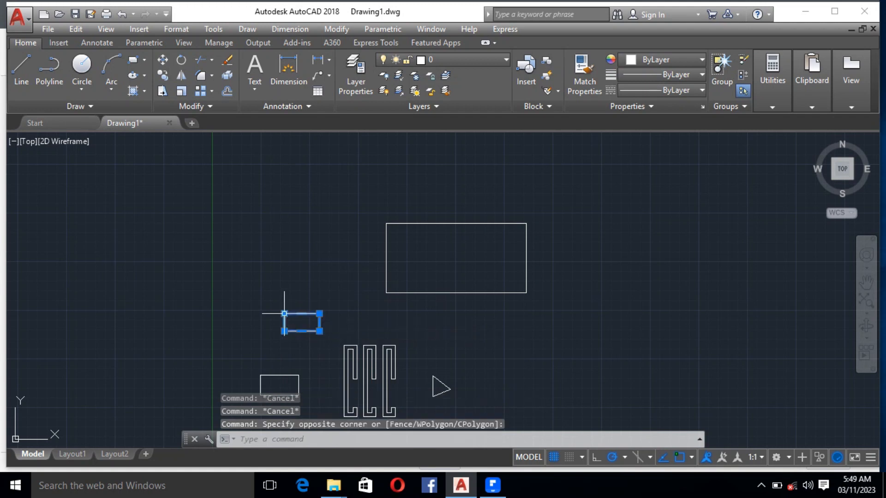
mouse_move(283, 315)
key("Delete")
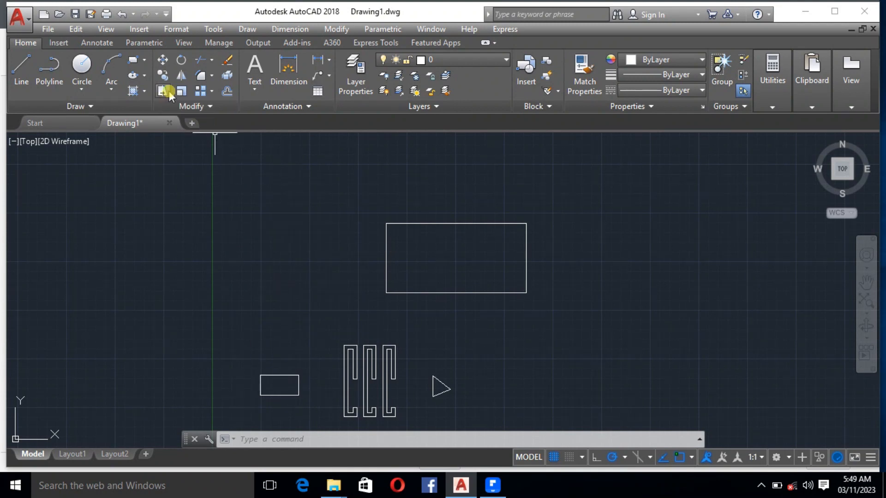
Scale the large rectangle by Reference from the small rectangle's lower-left corner, using its own left edge as reference and the small rectangle's height as new length
left_click(181, 92)
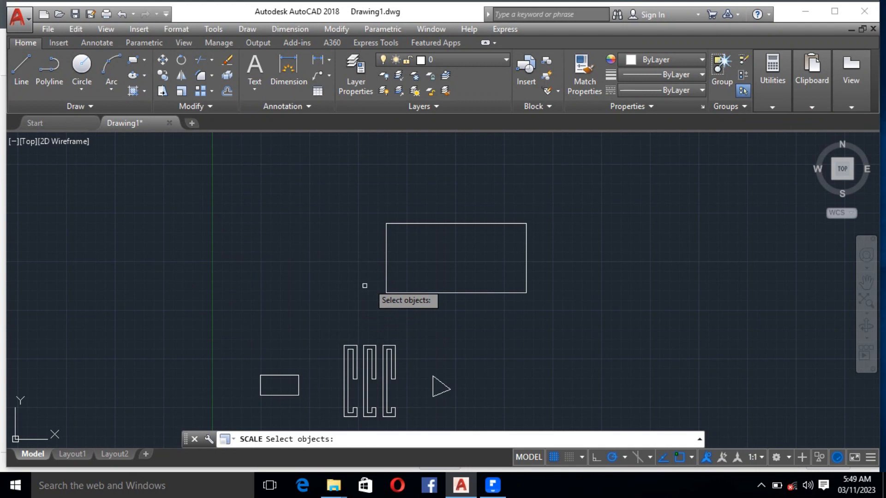
left_click(406, 294)
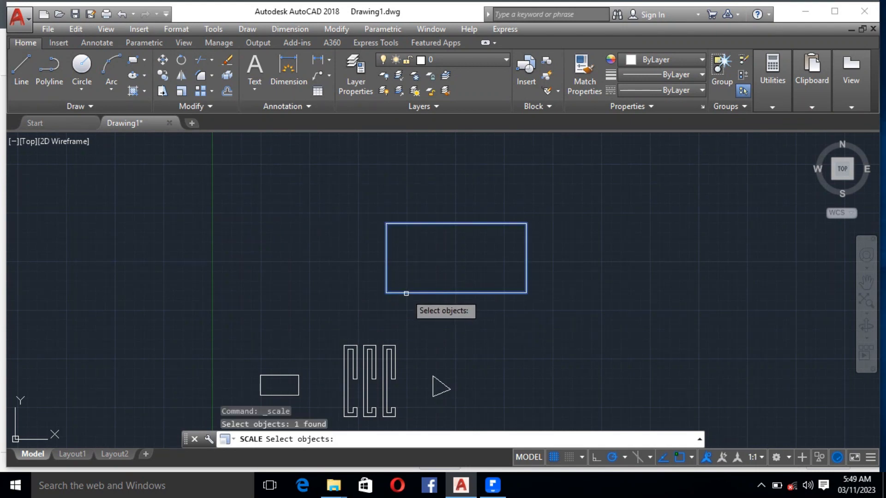
key("Return")
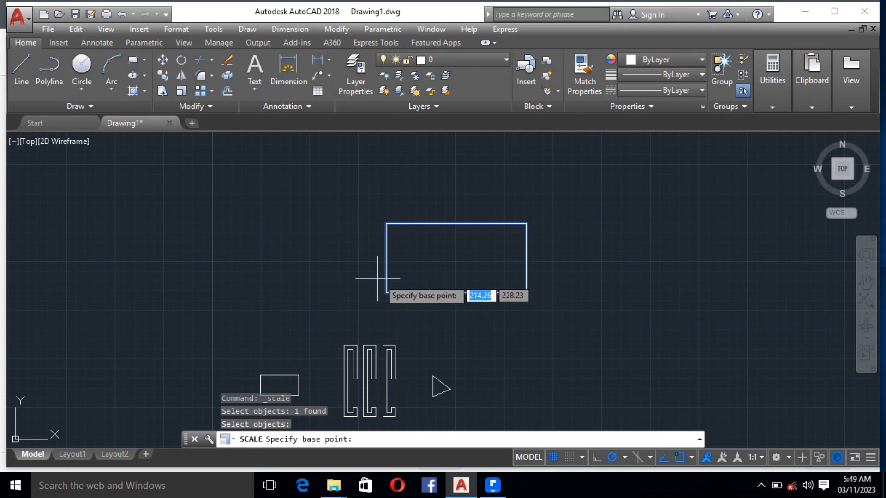
scroll(267, 343, "down", 2)
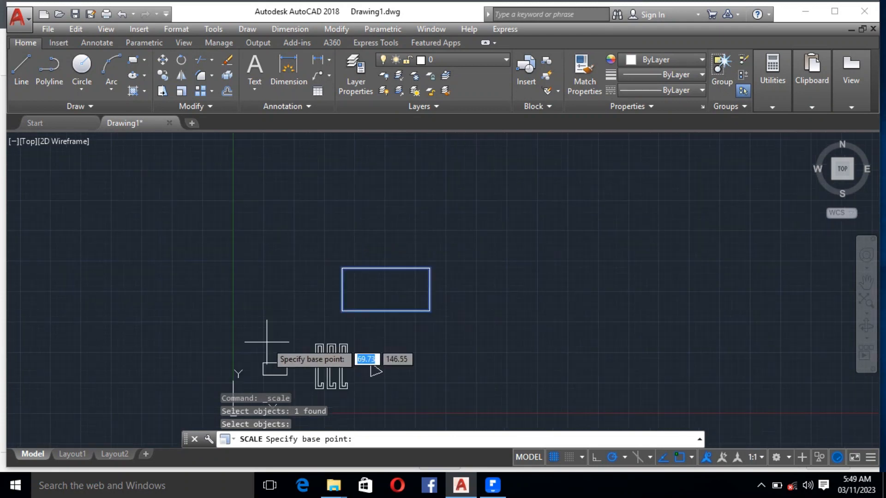
scroll(257, 385, "up", 4)
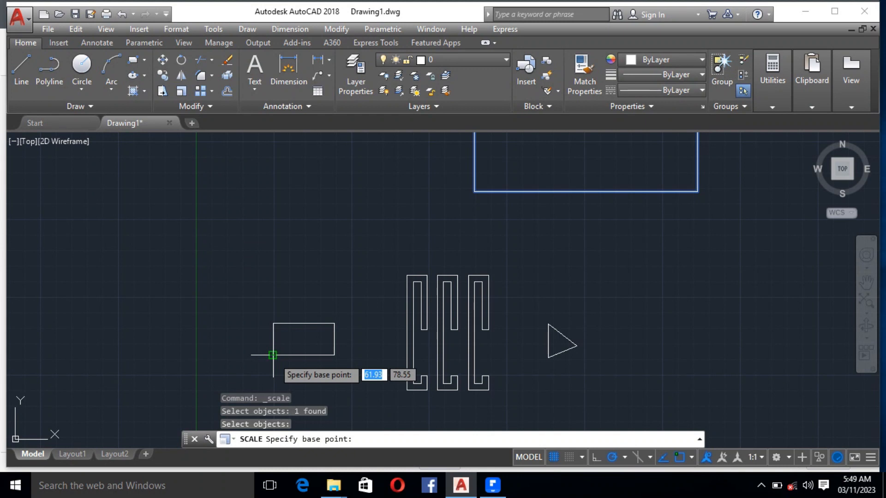
left_click(273, 355)
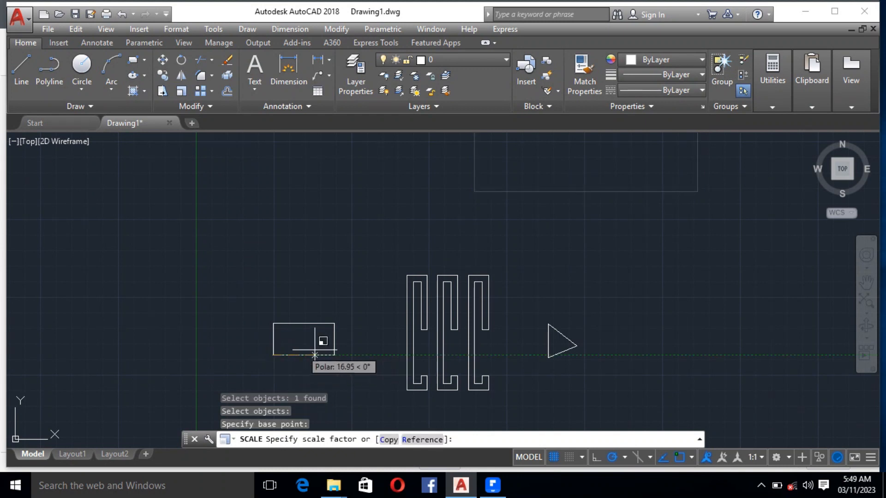
left_click(415, 441)
scroll(325, 350, "down", 2)
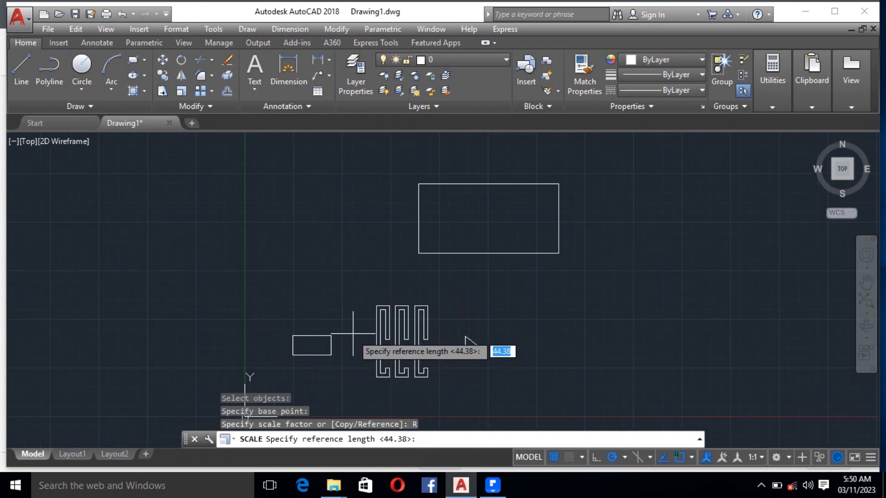
left_click(418, 253)
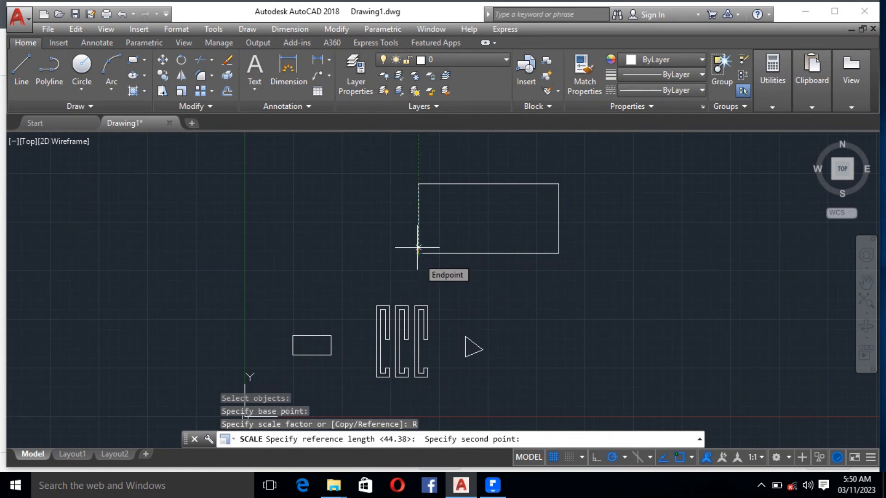
left_click(419, 183)
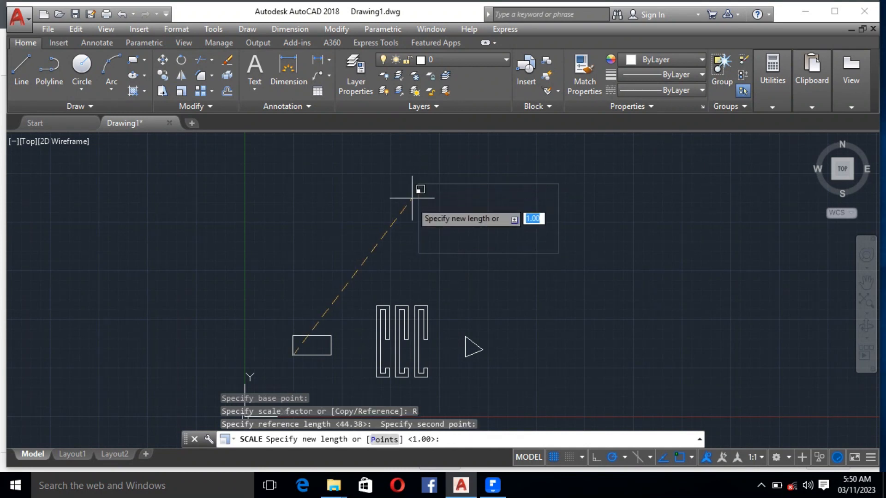
scroll(302, 353, "up", 3)
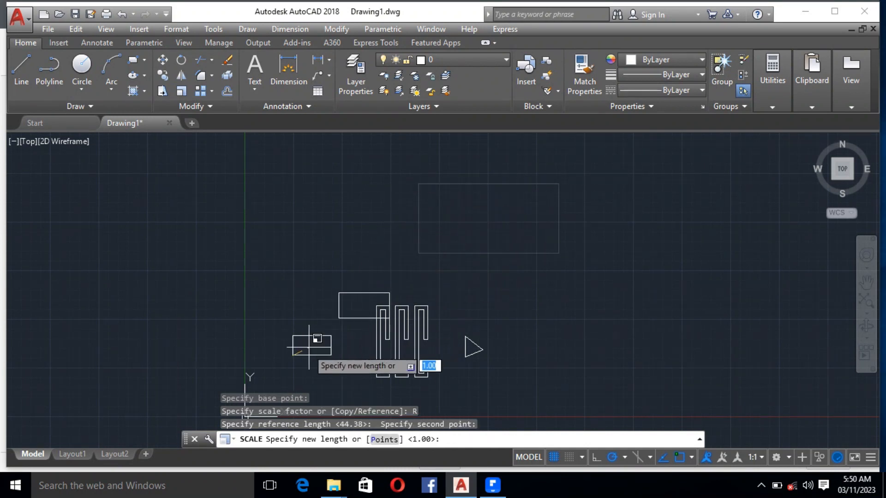
left_click(287, 324)
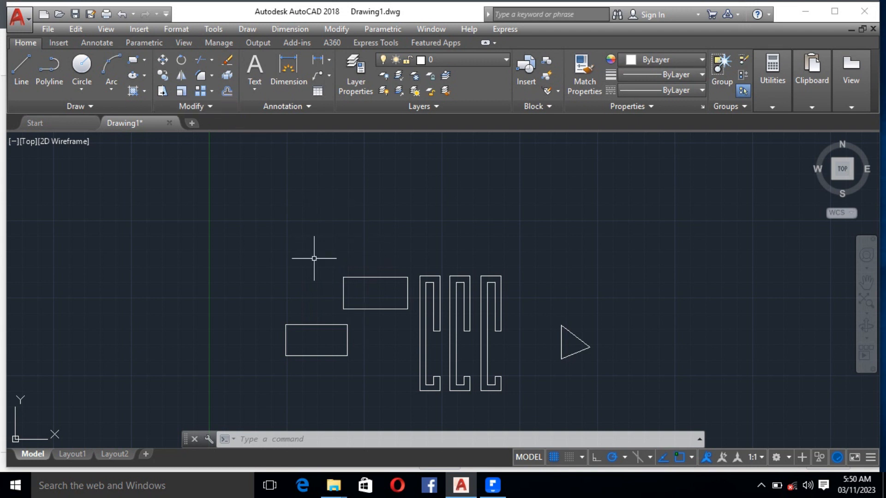
Draw a single horizontal line in the empty area above the narrow profiles and the triangle
left_click(21, 67)
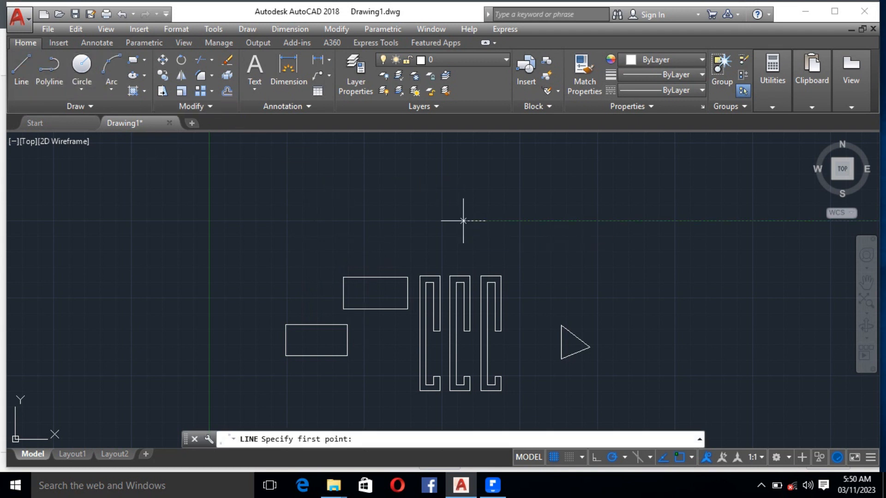
left_click(462, 220)
left_click(620, 221)
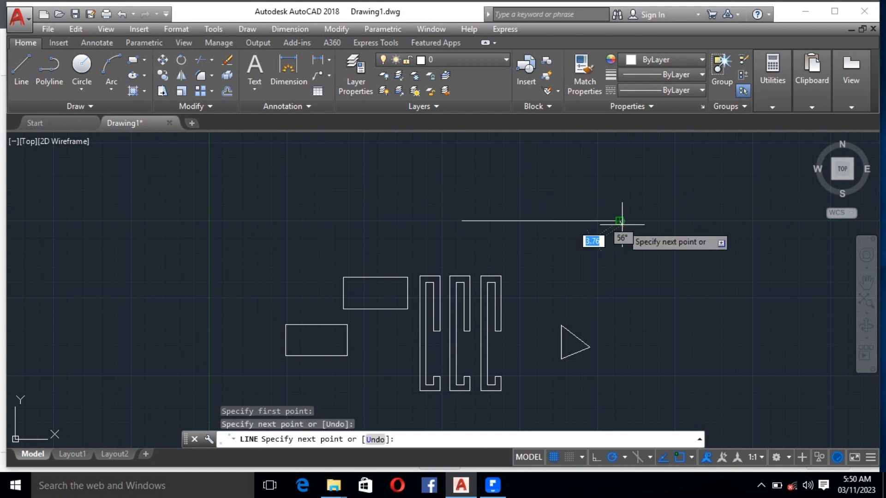
key("Escape")
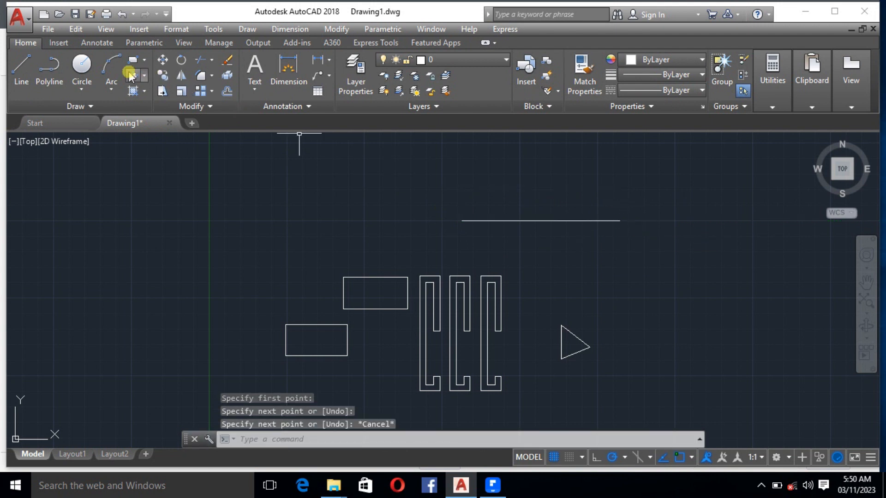
Draw a circle above the two rectangles, to the left of the horizontal line
left_click(82, 65)
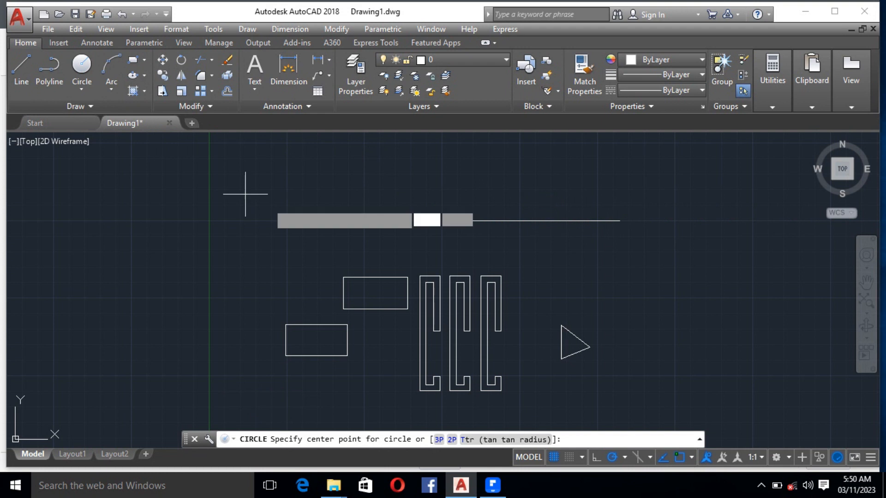
left_click(301, 202)
left_click(331, 200)
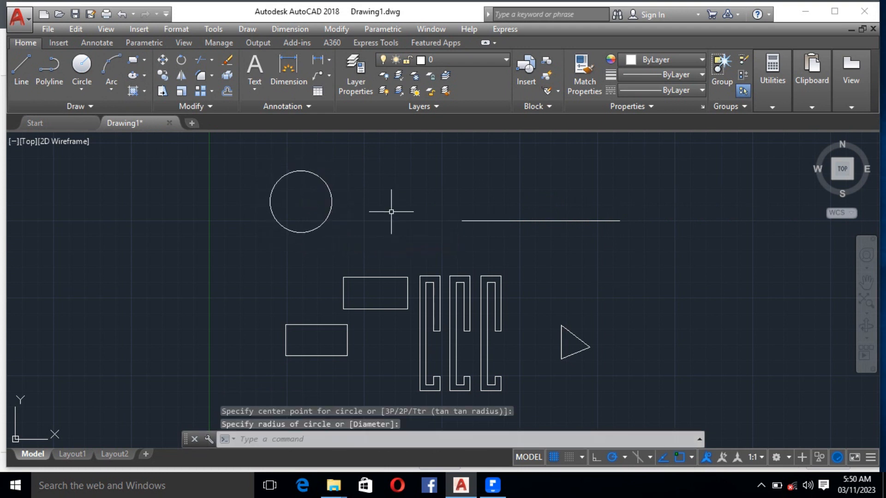
type("o")
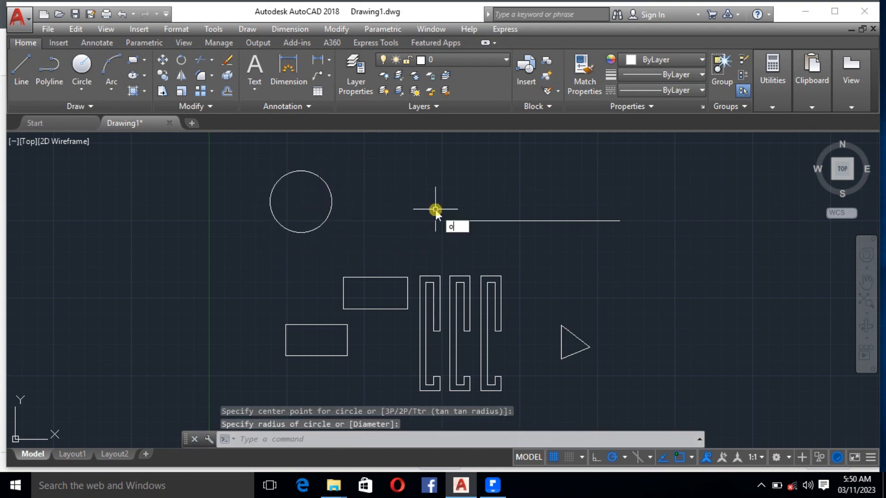
key("Return")
type("1")
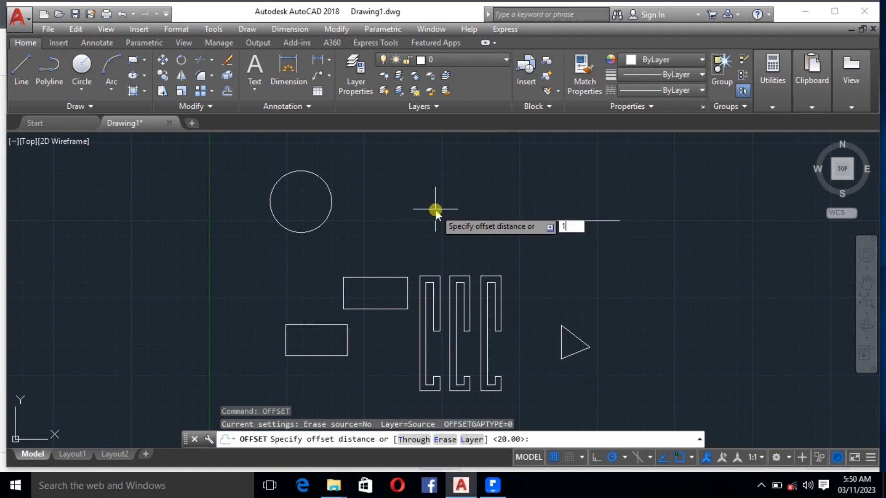
key("Escape")
Offset the single horizontal line by 10 to create a parallel copy above it
type("o")
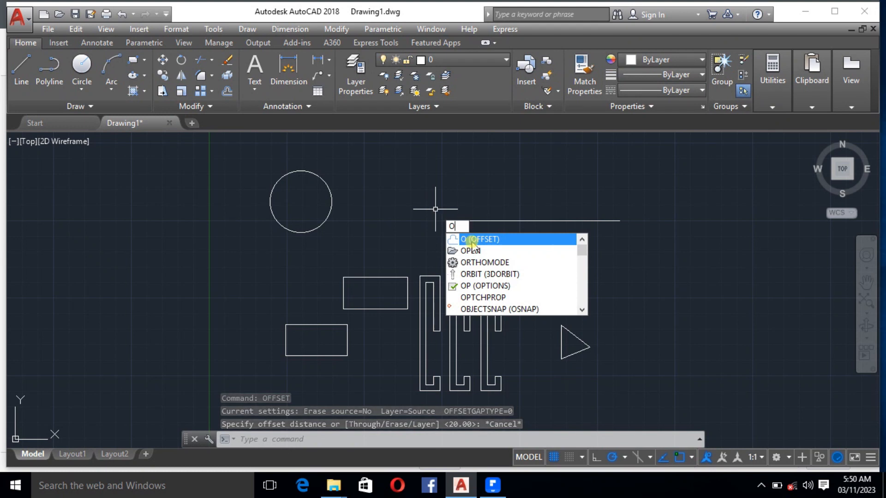
key("Return")
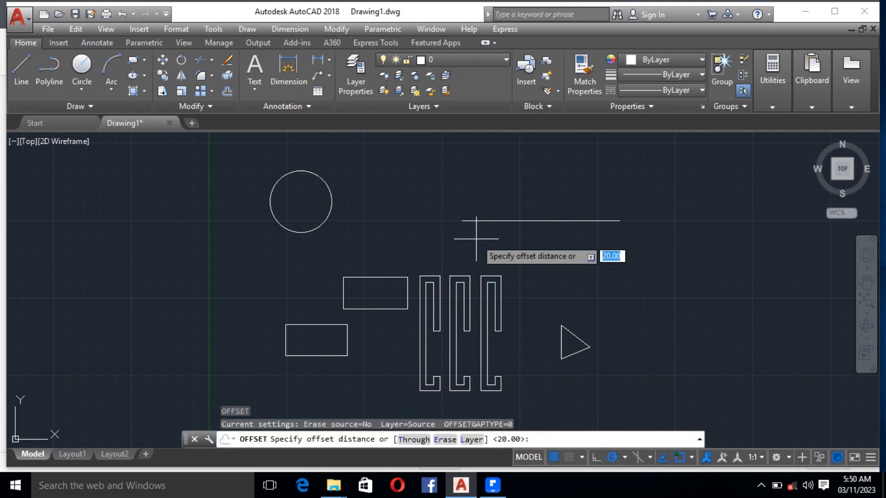
type("10")
key("Return")
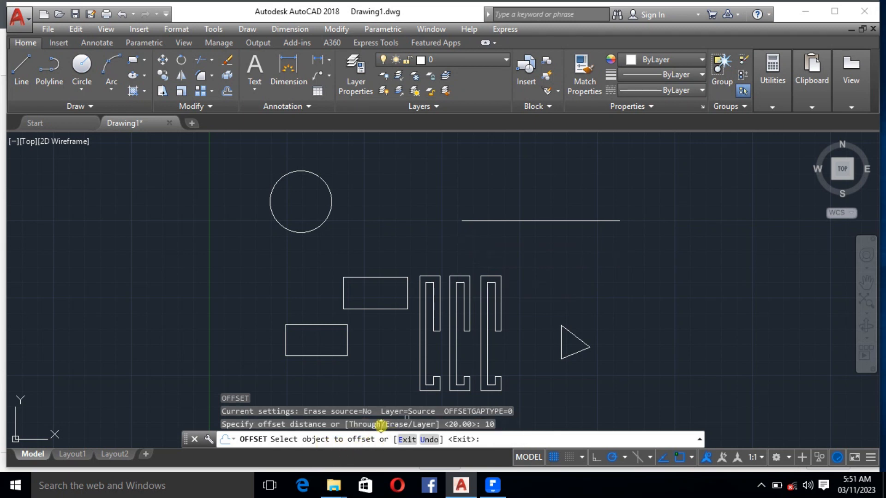
left_click(504, 221)
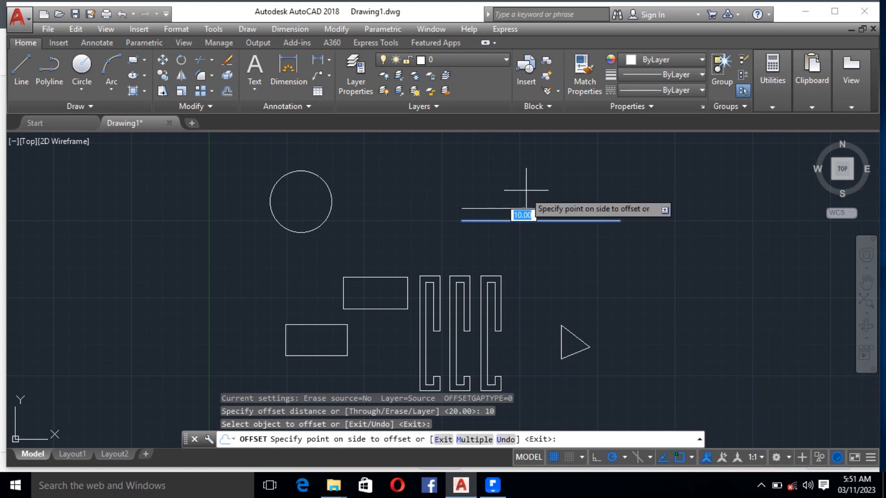
left_click(559, 182)
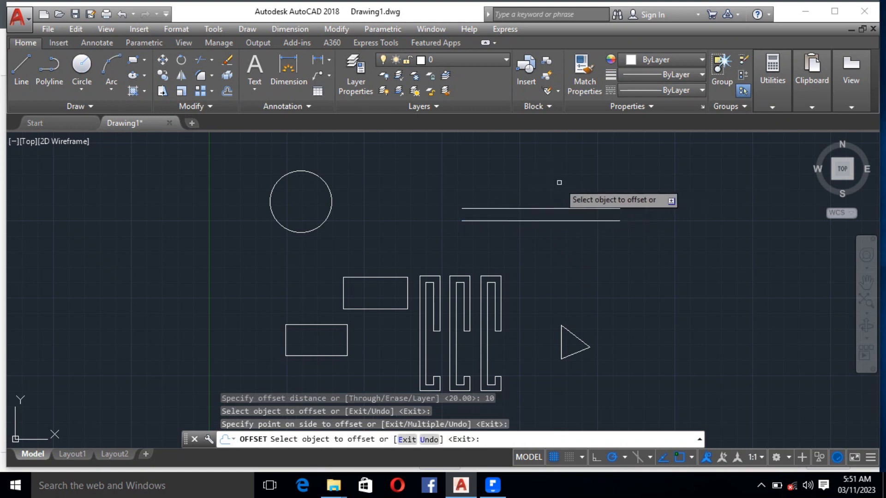
Measure the distance between the two parallel horizontal lines at their left endpoints
scroll(531, 197, "up", 2)
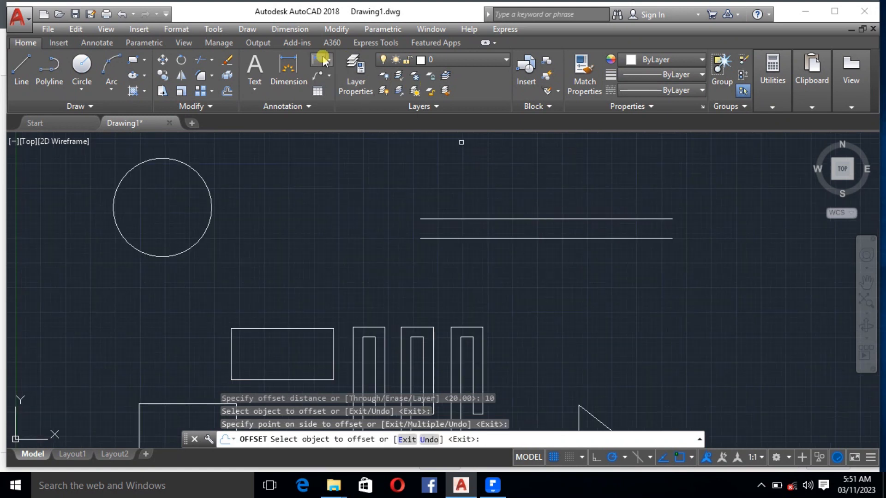
type("di")
key("Escape")
key("Escape")
type("di")
left_click(410, 205)
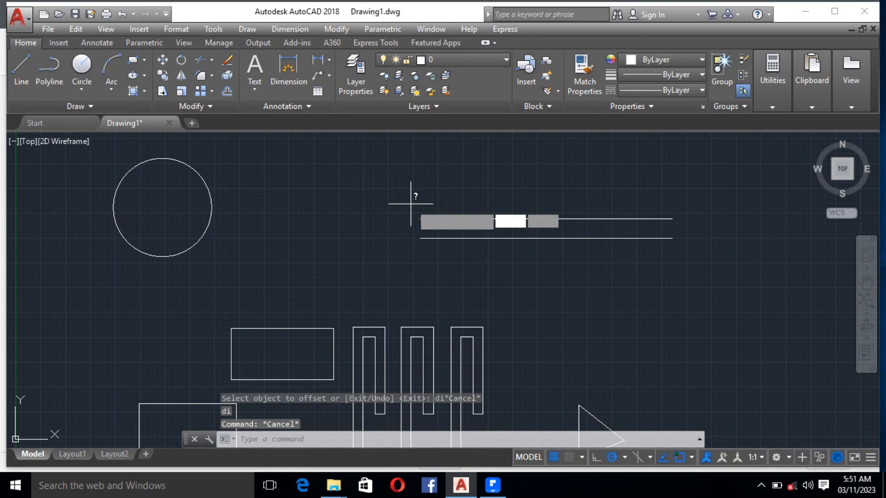
left_click(420, 218)
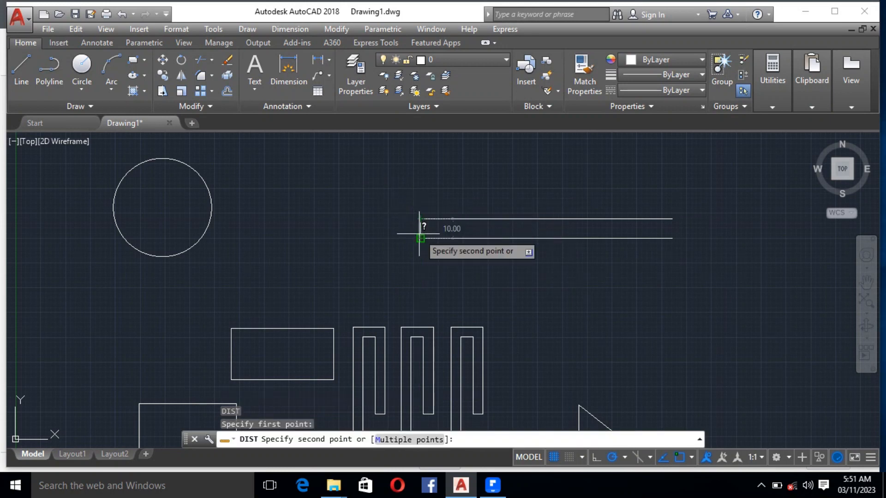
key("Escape")
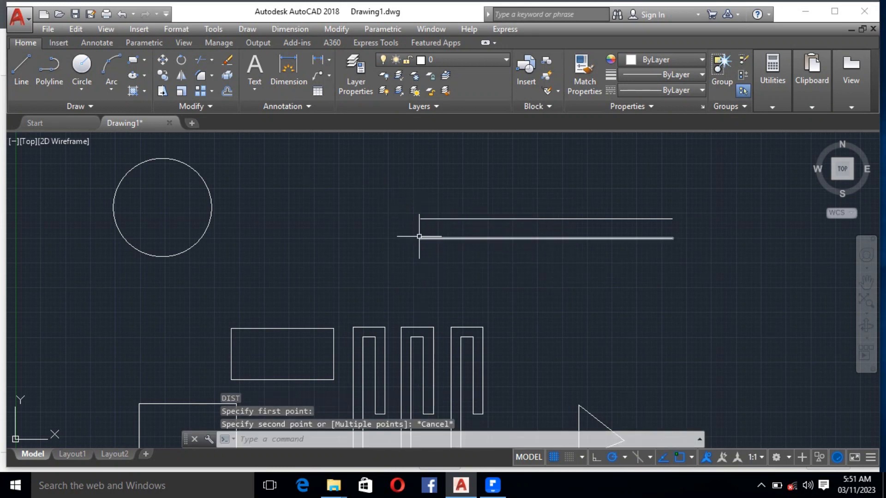
Offset the upper of the two horizontal lines upward by 10 to add a third parallel line
left_click(228, 92)
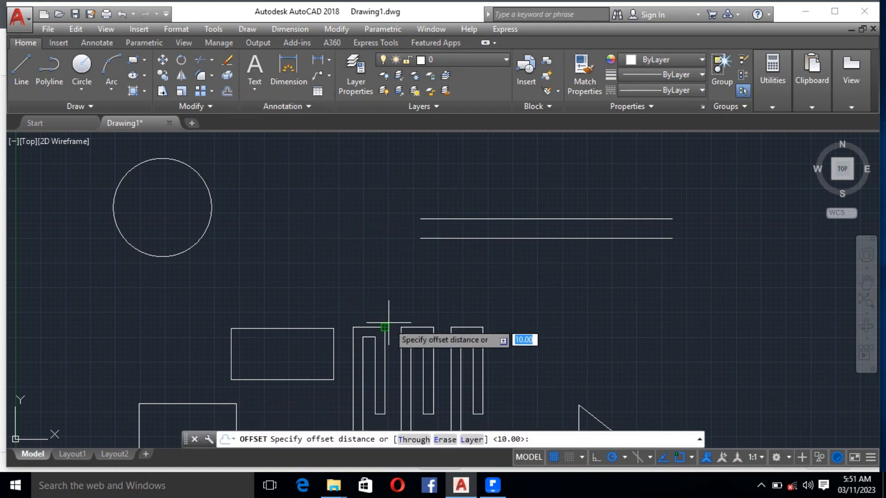
key("Return")
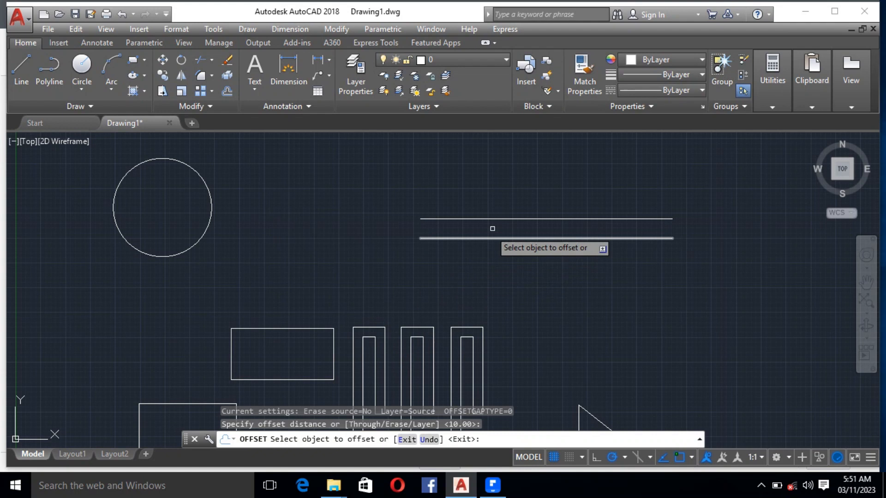
left_click(505, 219)
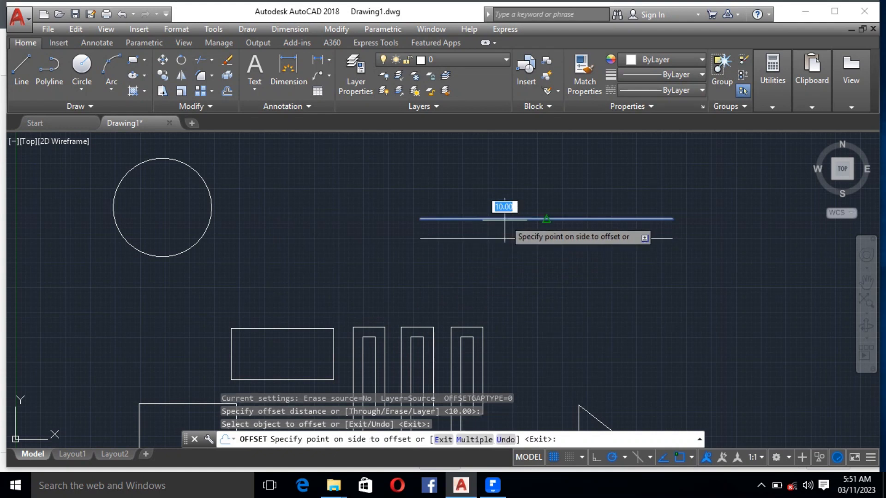
left_click(514, 199)
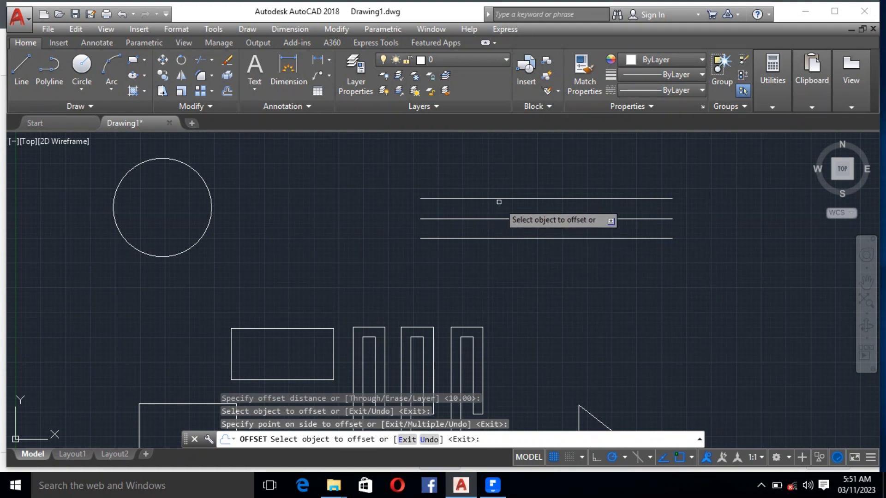
Offset the topmost horizontal line upward with the Multiple option, adding four more parallel copies at a spacing of 10
left_click(502, 199)
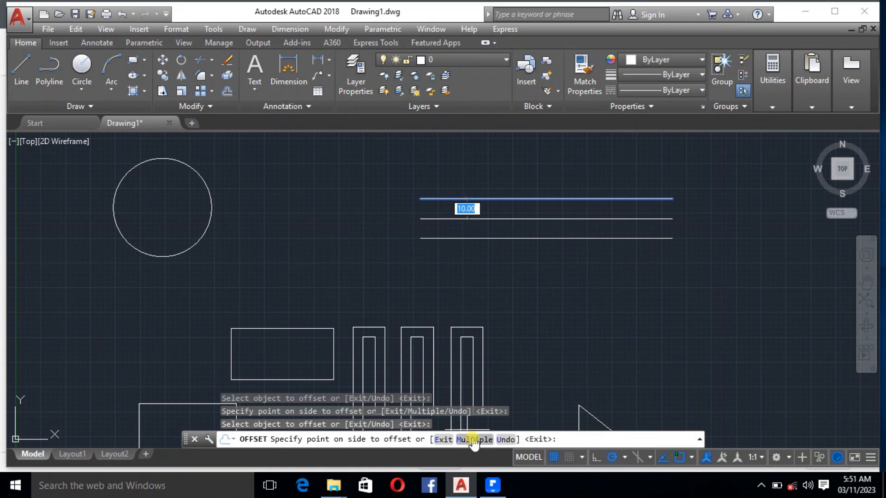
left_click(474, 439)
scroll(407, 307, "down", 4)
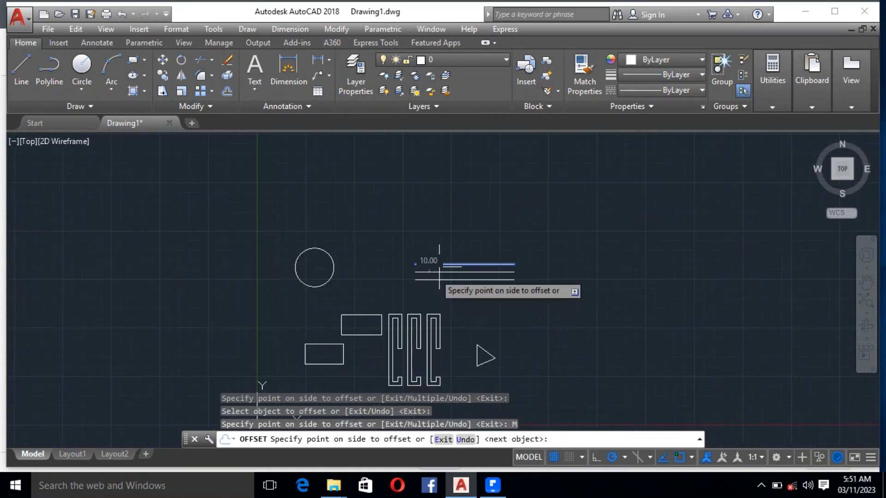
left_click(472, 183)
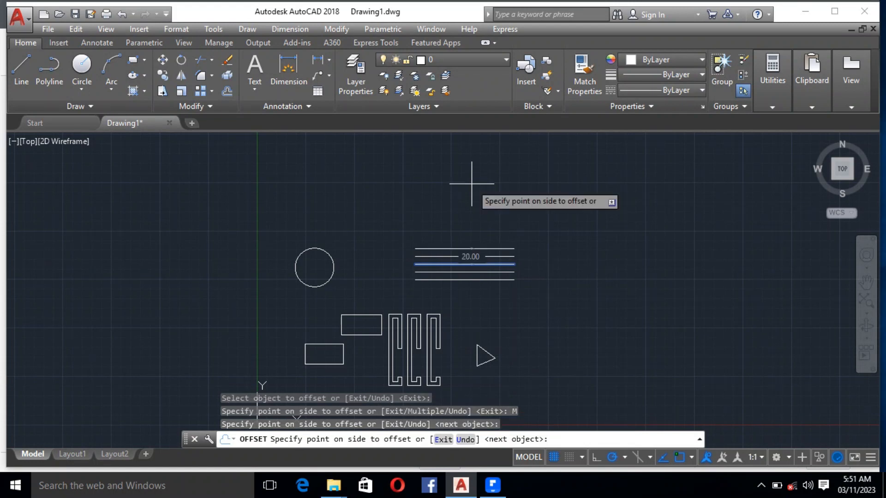
left_click(472, 183)
left_click(471, 183)
left_click(471, 183)
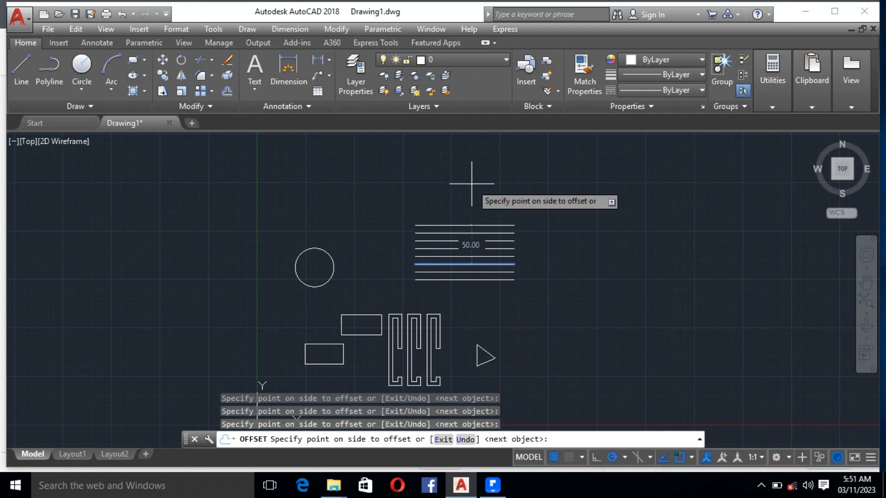
key("Escape")
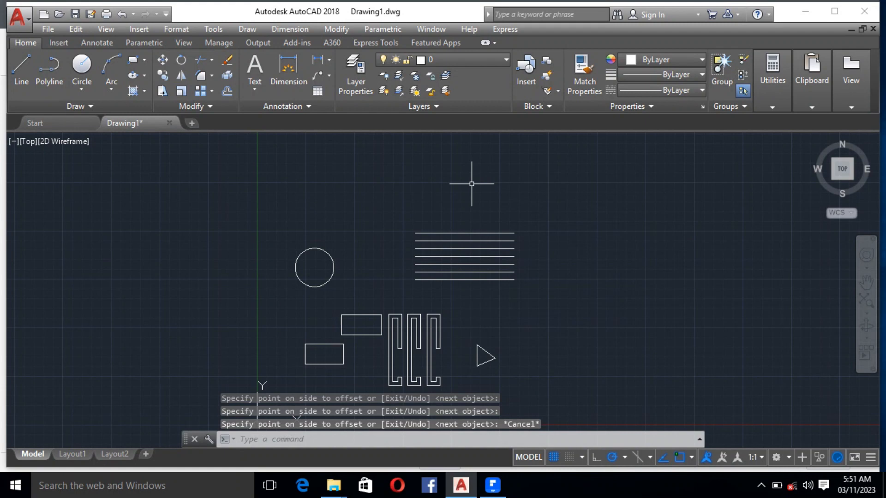
key("Return")
key("Escape")
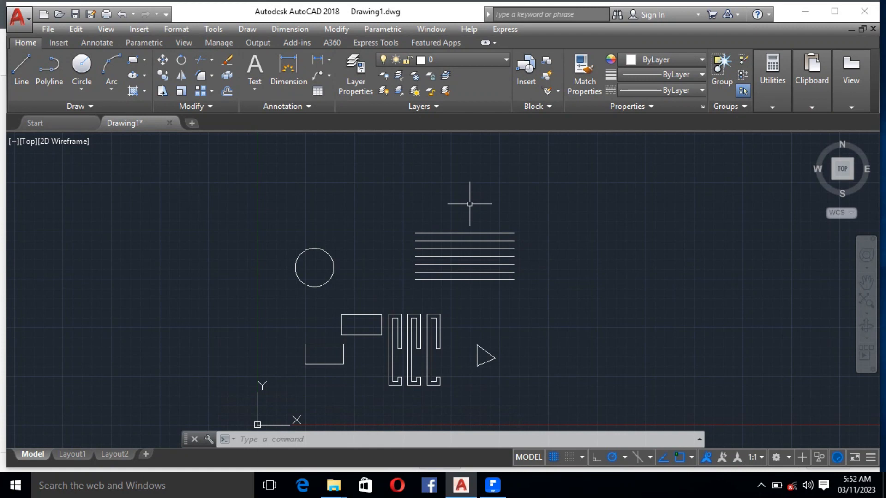
Offset the lowest horizontal line downward by 10 with the Multiple option, adding three parallel copies
type("o")
key("Return")
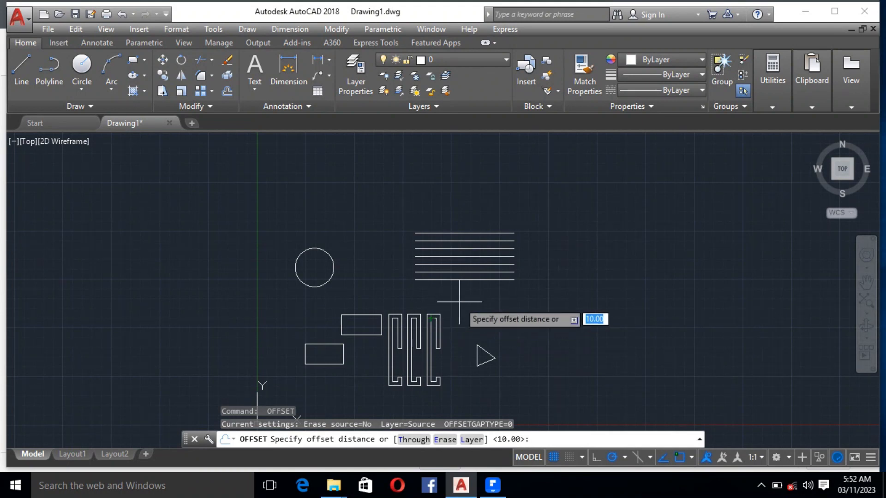
key("Return")
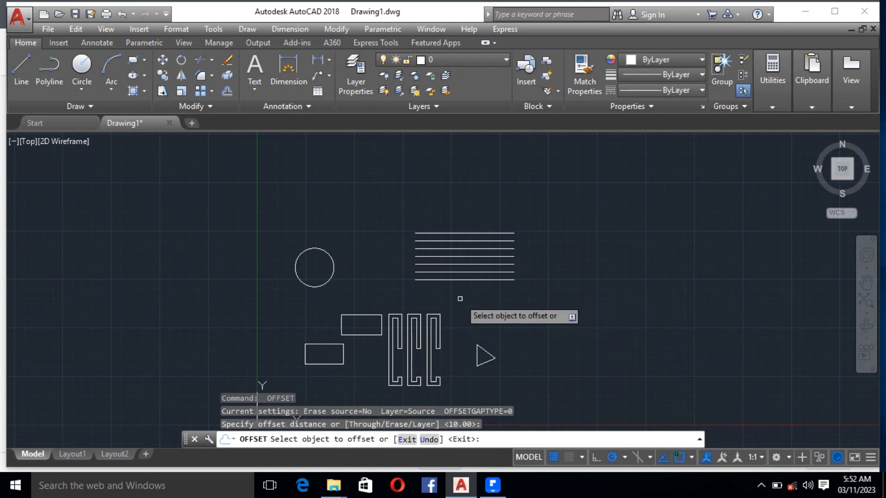
left_click(481, 281)
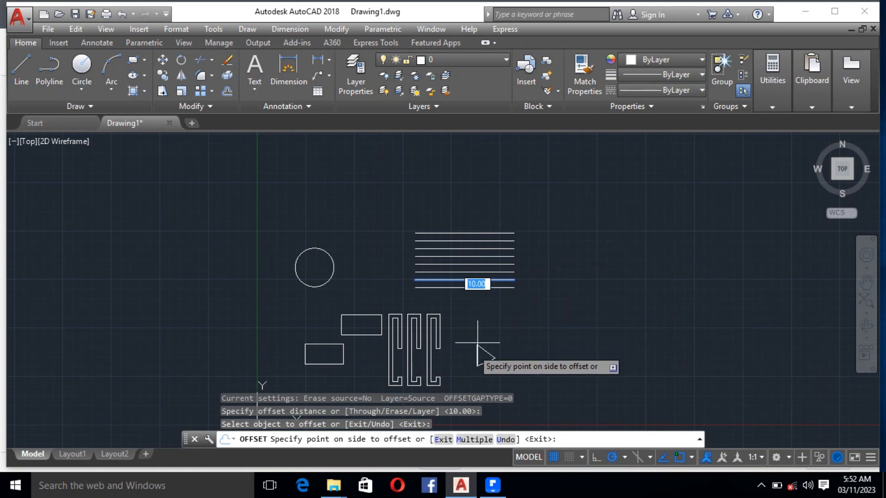
left_click(473, 438)
left_click(495, 340)
left_click(495, 339)
left_click(494, 337)
key("Escape")
Delete the lower seven lines of the parallel stack with a crossing selection, keeping only the top three
left_click(517, 326)
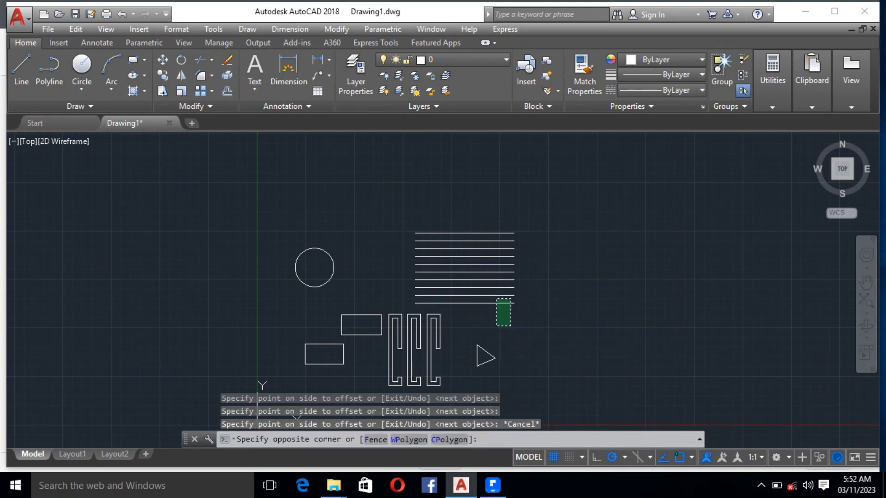
left_click(484, 253)
key("Delete")
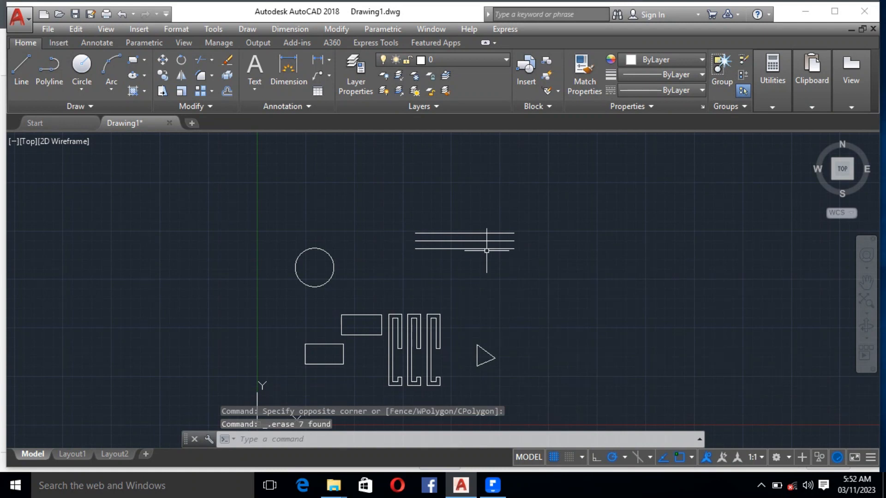
Stretch the lower rectangle's left edge horizontally outward by its midpoint grip, lengthening the rectangle to the left
scroll(312, 364, "up", 4)
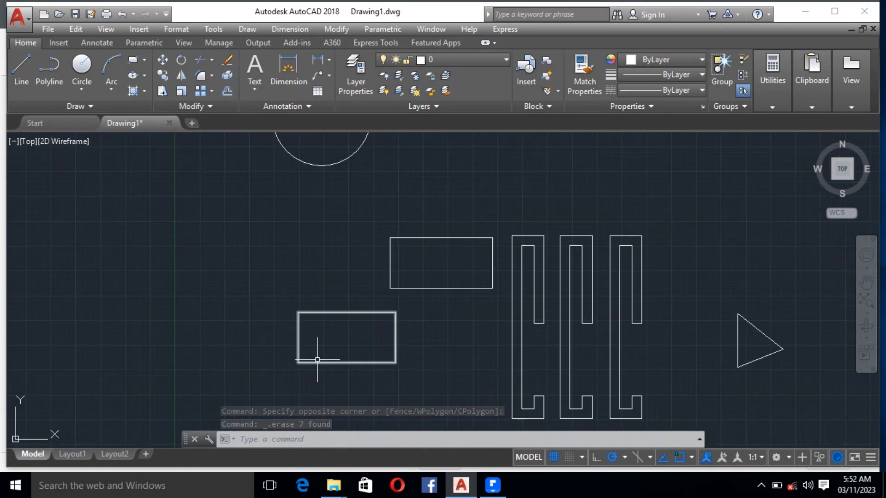
scroll(330, 332, "up", 2)
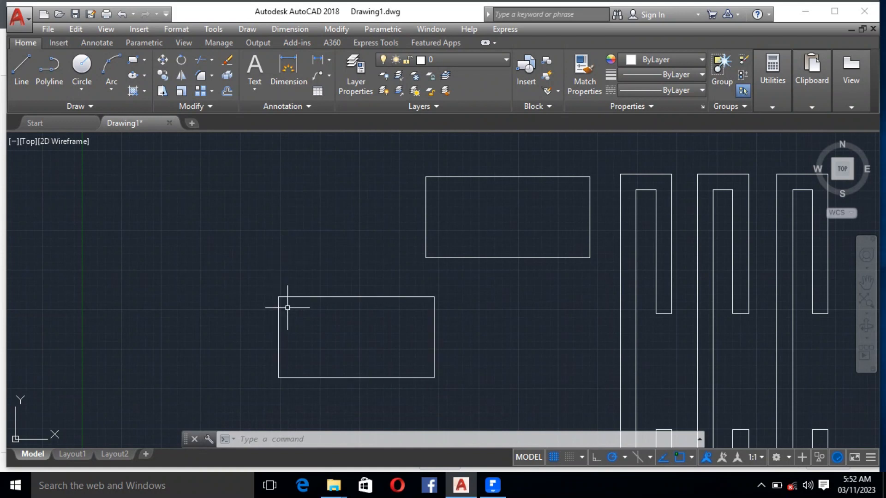
mouse_move(279, 329)
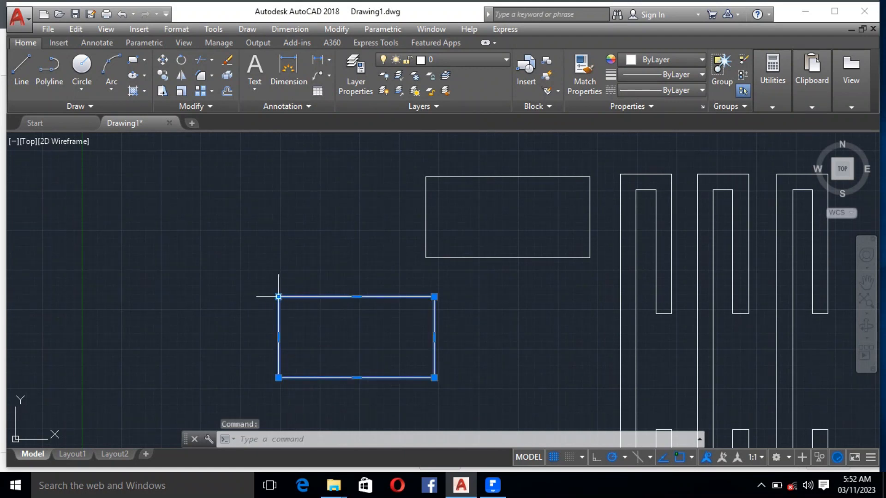
mouse_move(278, 296)
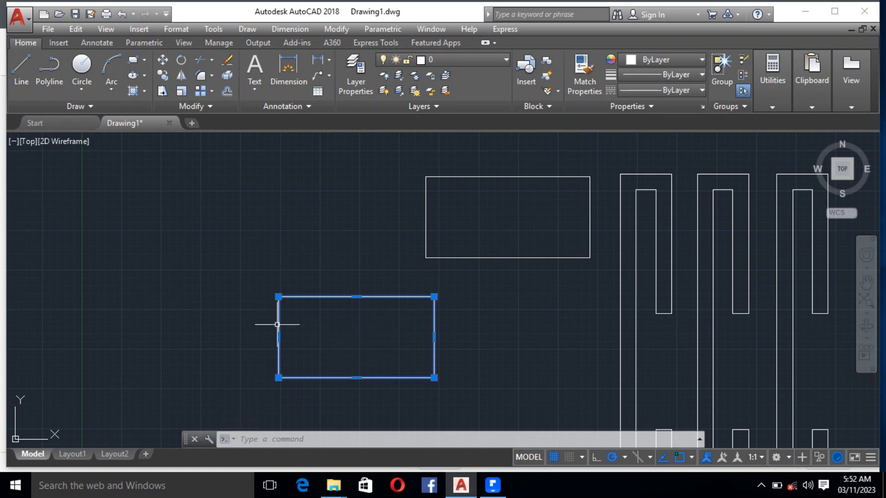
mouse_move(279, 338)
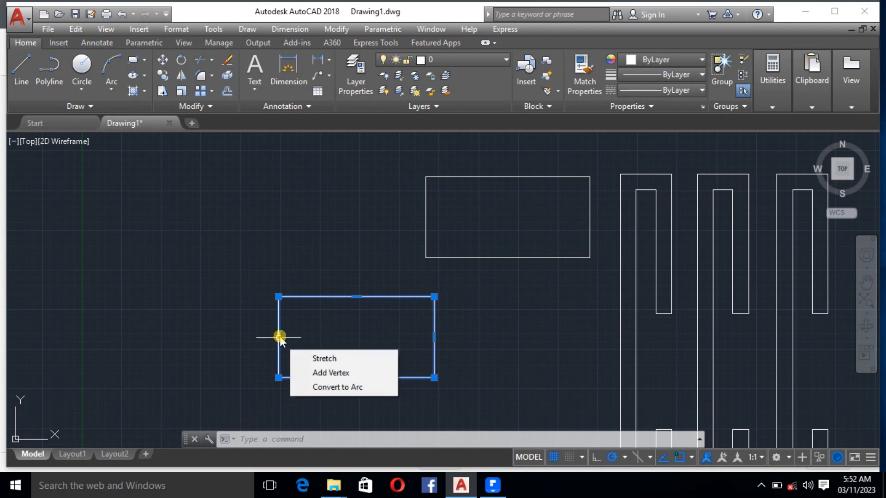
left_click(278, 337)
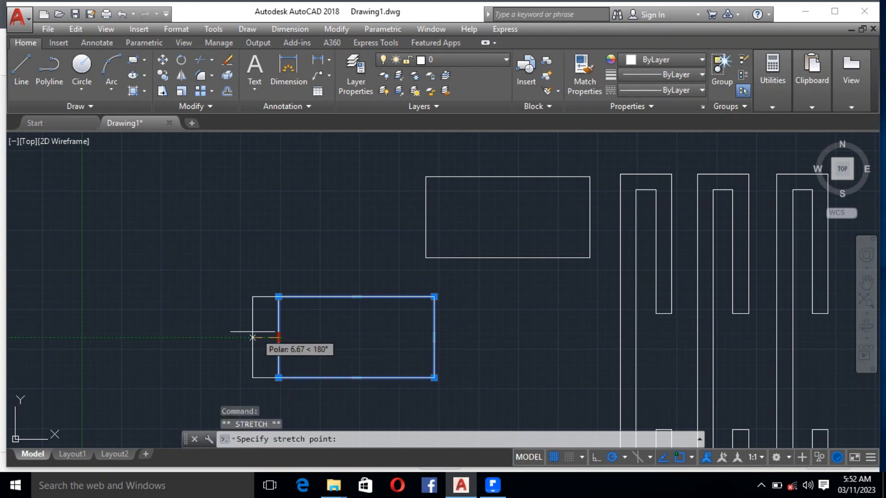
left_click(161, 337)
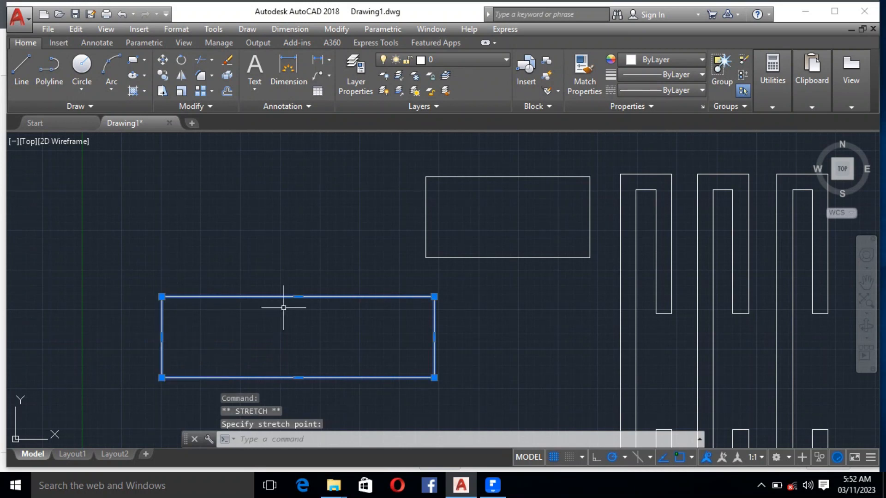
key("Escape")
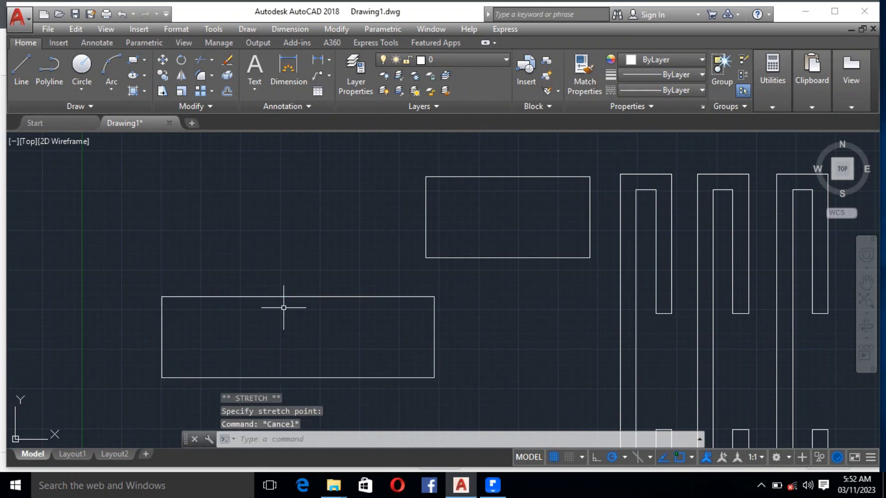
scroll(292, 243, "down", 4)
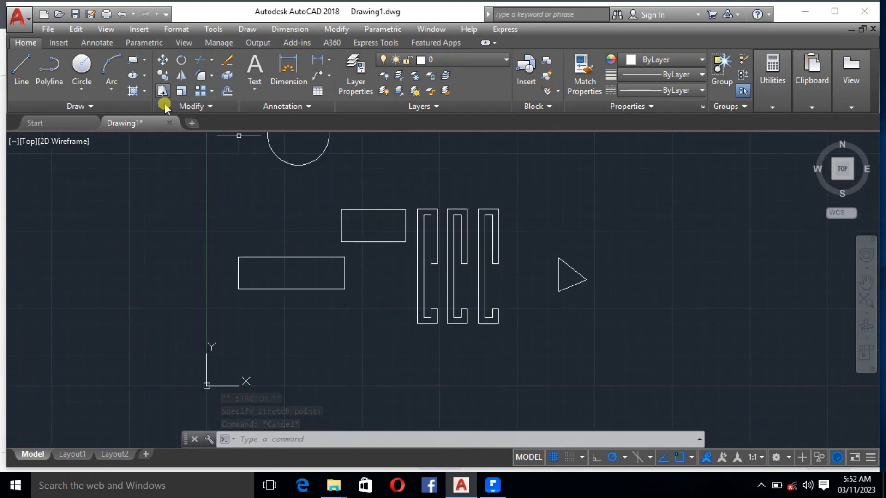